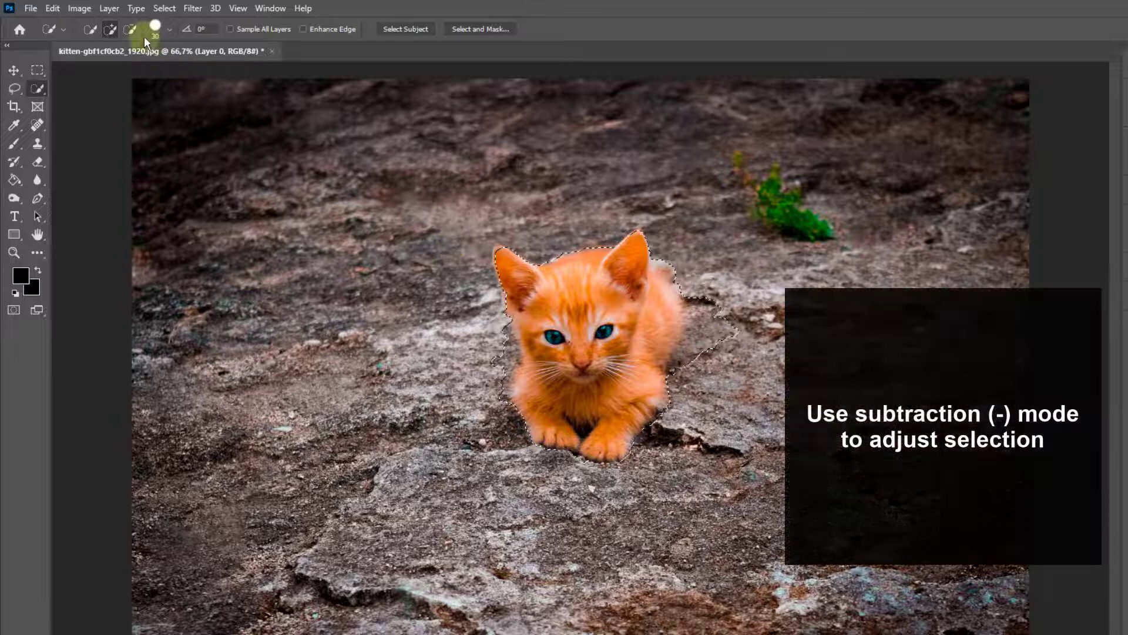
# - Subtract stray rock areas from the quick selection around the kitten, and reselect the kitten using Select Subject
pyautogui.click(131, 28)
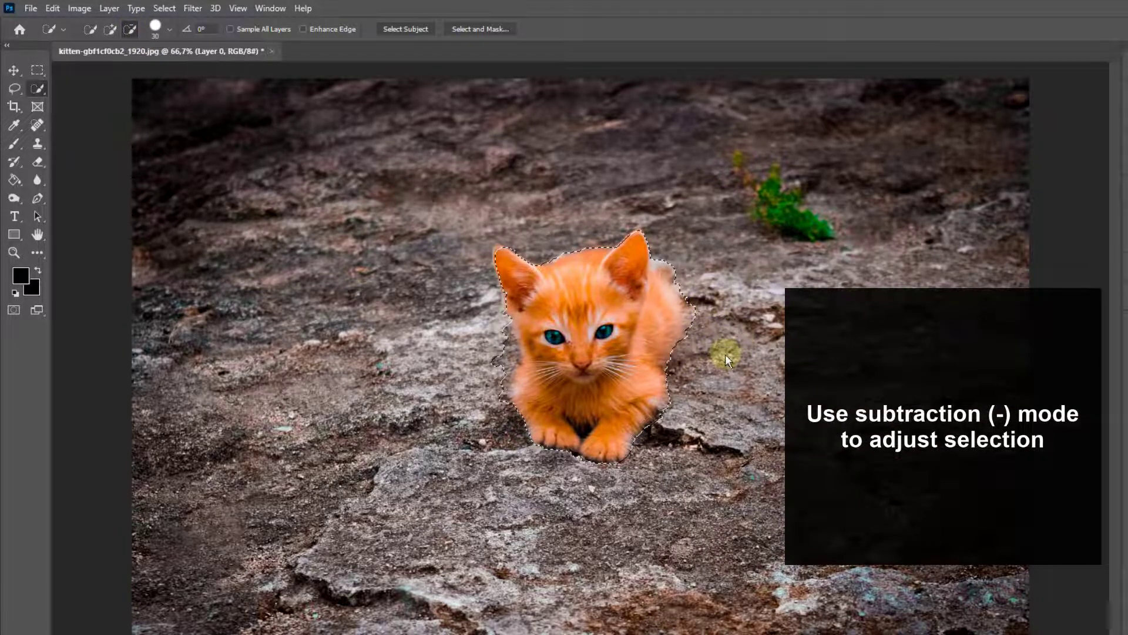
pyautogui.moveTo(486, 360)
pyautogui.mouseDown()
pyautogui.moveTo(502, 332)
pyautogui.moveTo(499, 383)
pyautogui.mouseUp()
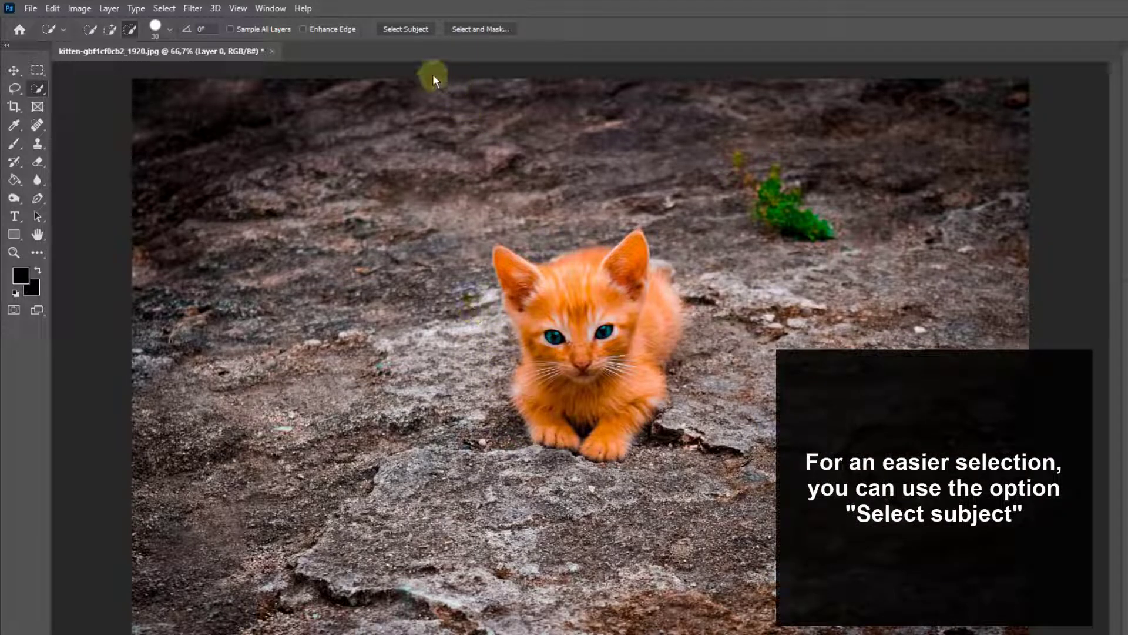
pyautogui.click(411, 29)
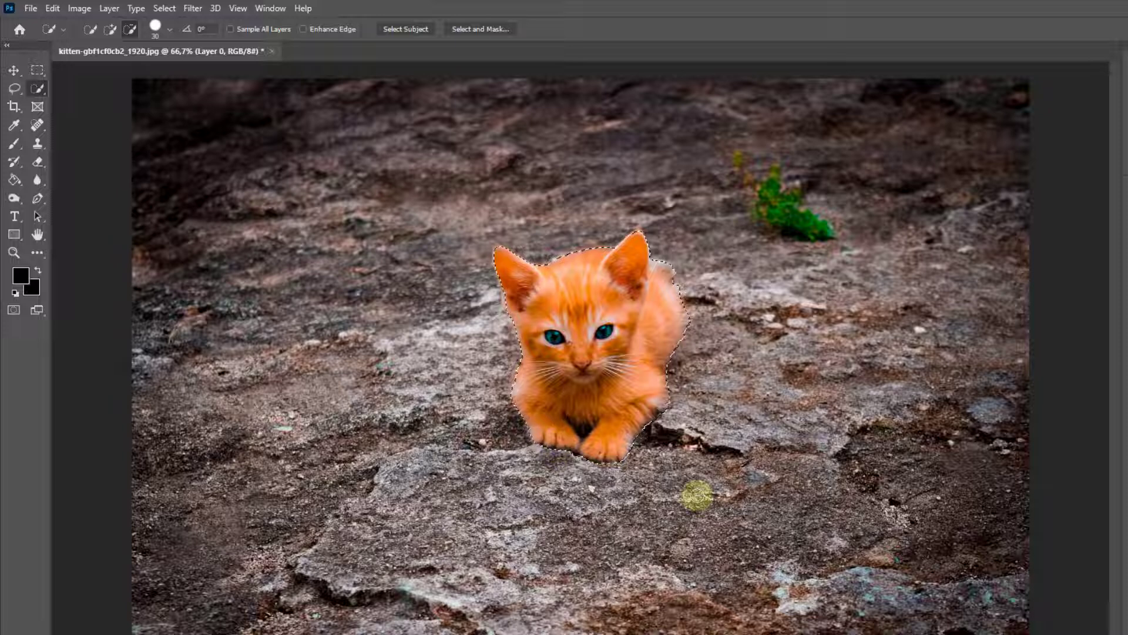
# - Refine the kitten's selection in Select and Mask with Feather 7.9 px and Smooth 52, and apply it as a layer mask
pyautogui.click(504, 28)
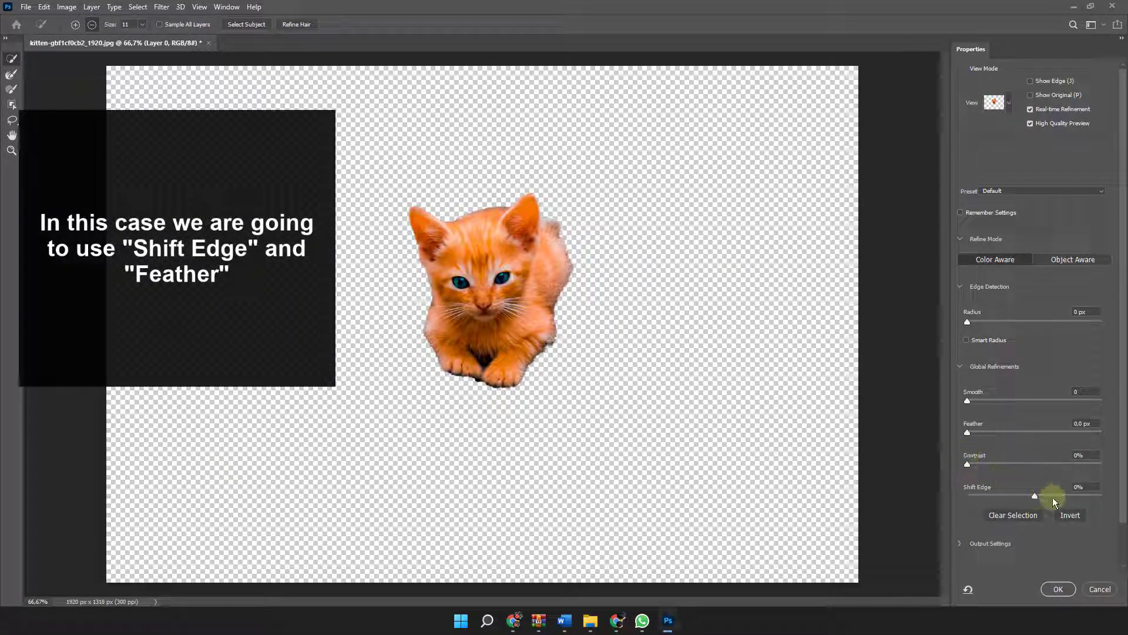
pyautogui.moveTo(967, 432); pyautogui.dragTo(1014, 431)
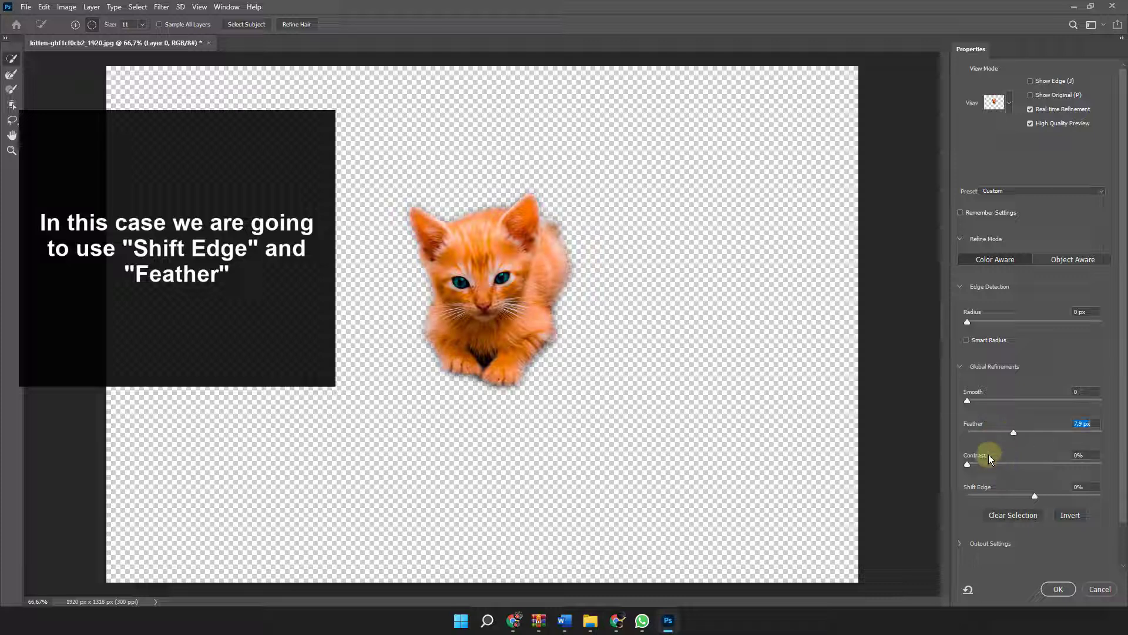
pyautogui.moveTo(968, 401); pyautogui.dragTo(1036, 401)
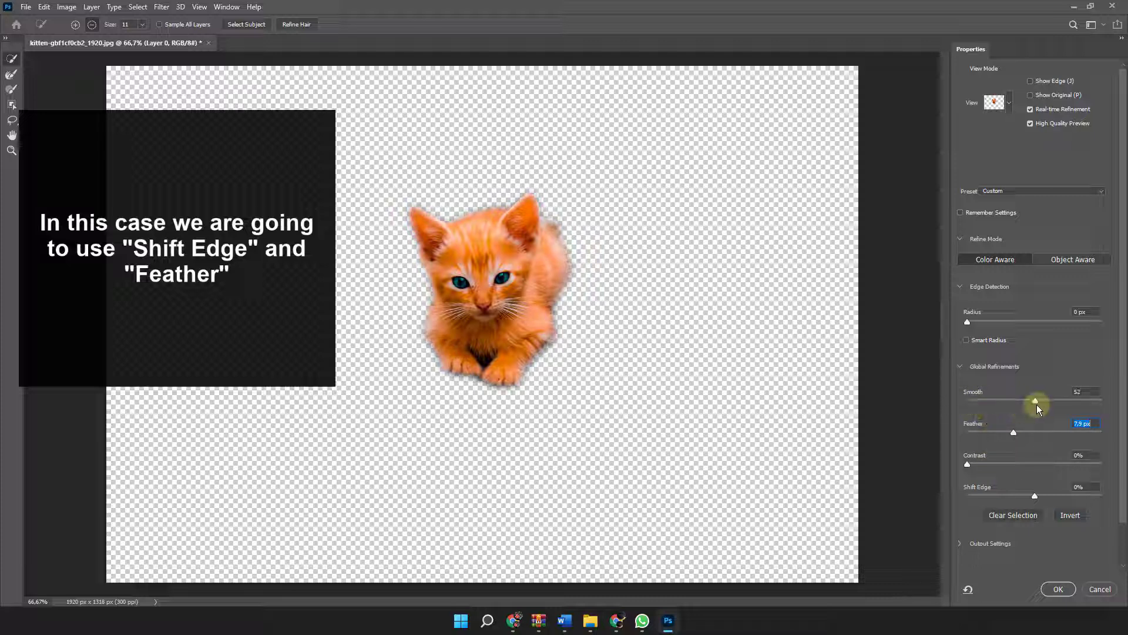
pyautogui.click(1058, 589)
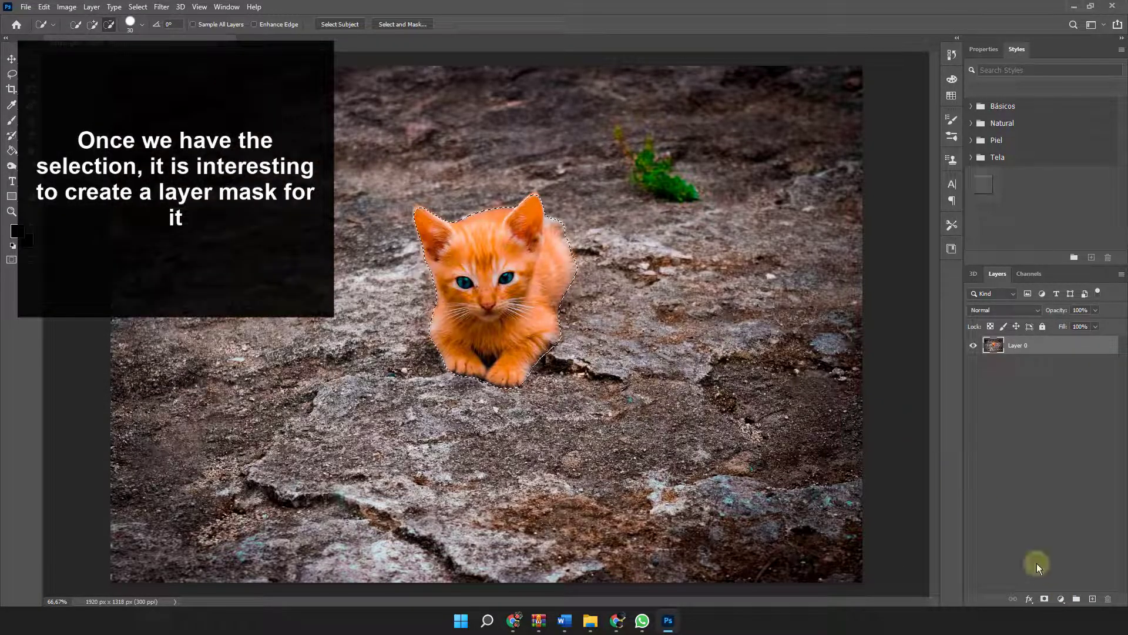
pyautogui.click(1046, 599)
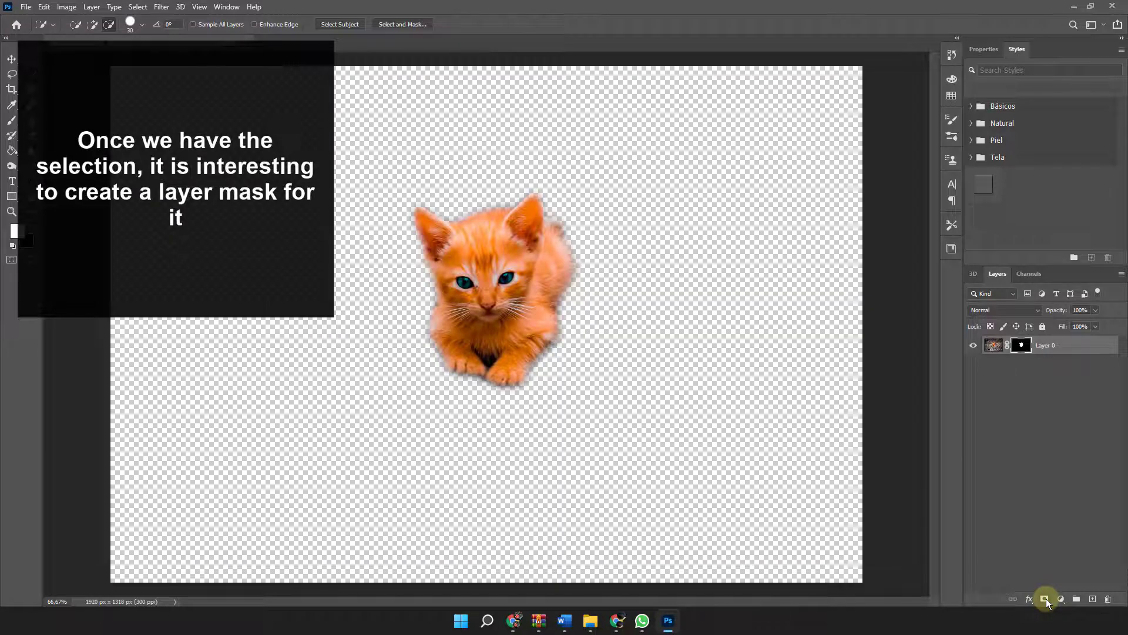
# - Set up a black 66 px brush with 76% opacity and 77% flow for retouching the kitten's layer mask
pyautogui.click(12, 120)
pyautogui.click(31, 226)
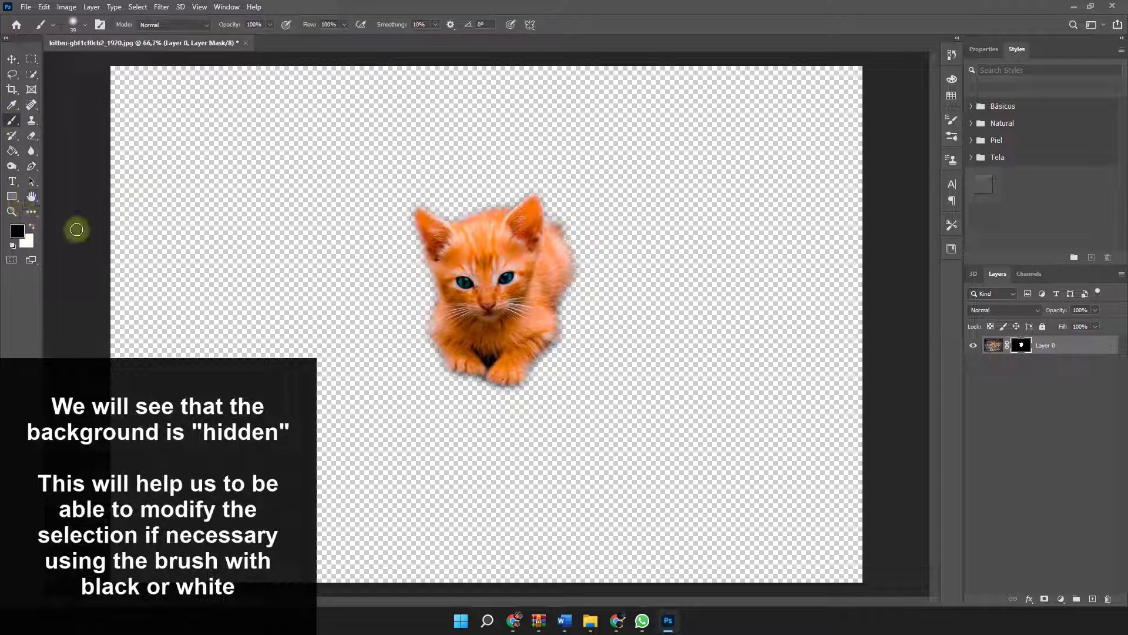
pyautogui.rightClick(419, 318)
pyautogui.moveTo(504, 337); pyautogui.dragTo(515, 343)
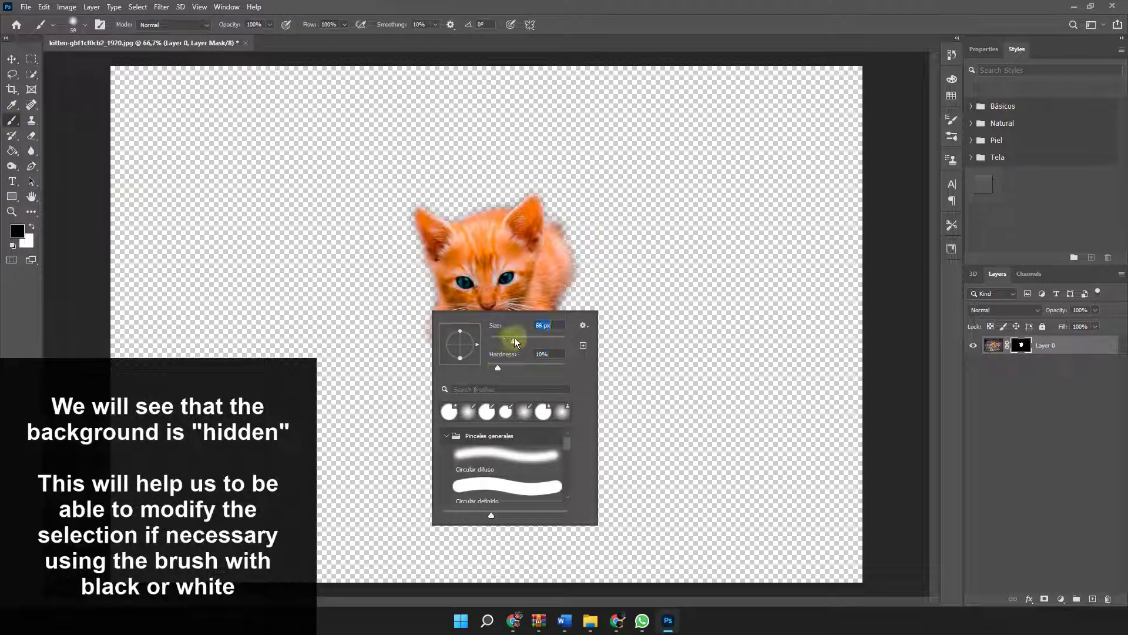
pyautogui.moveTo(234, 27); pyautogui.dragTo(220, 26)
pyautogui.moveTo(309, 26); pyautogui.dragTo(299, 26)
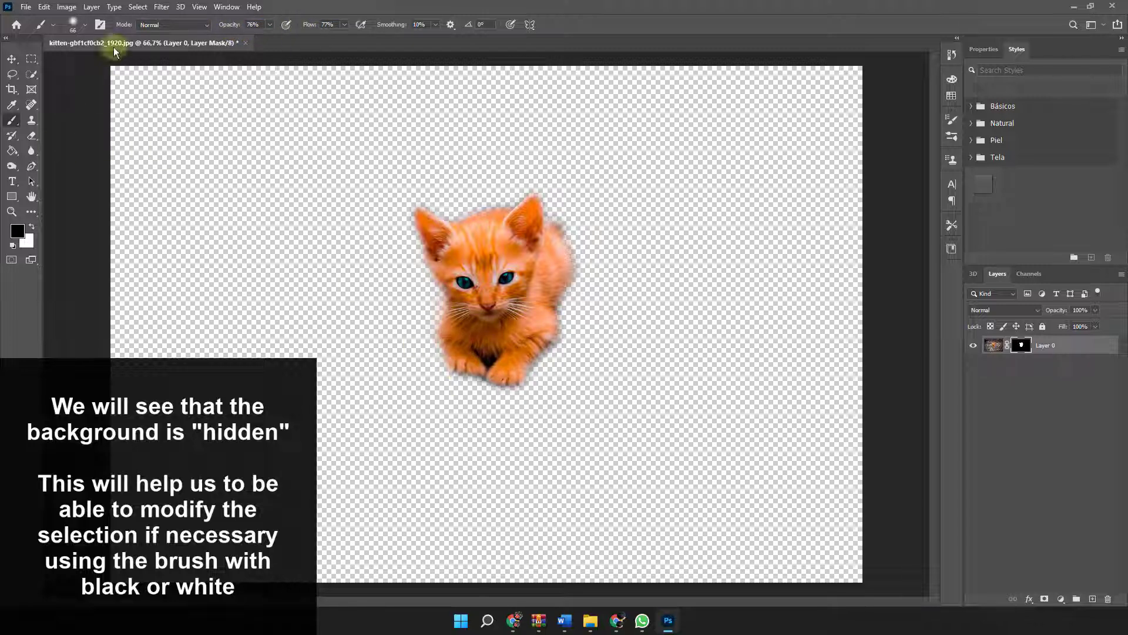
# - Paint white on the layer mask to restore the edge around the kitten's front paws, and switch the foreground color back to black
pyautogui.click(32, 226)
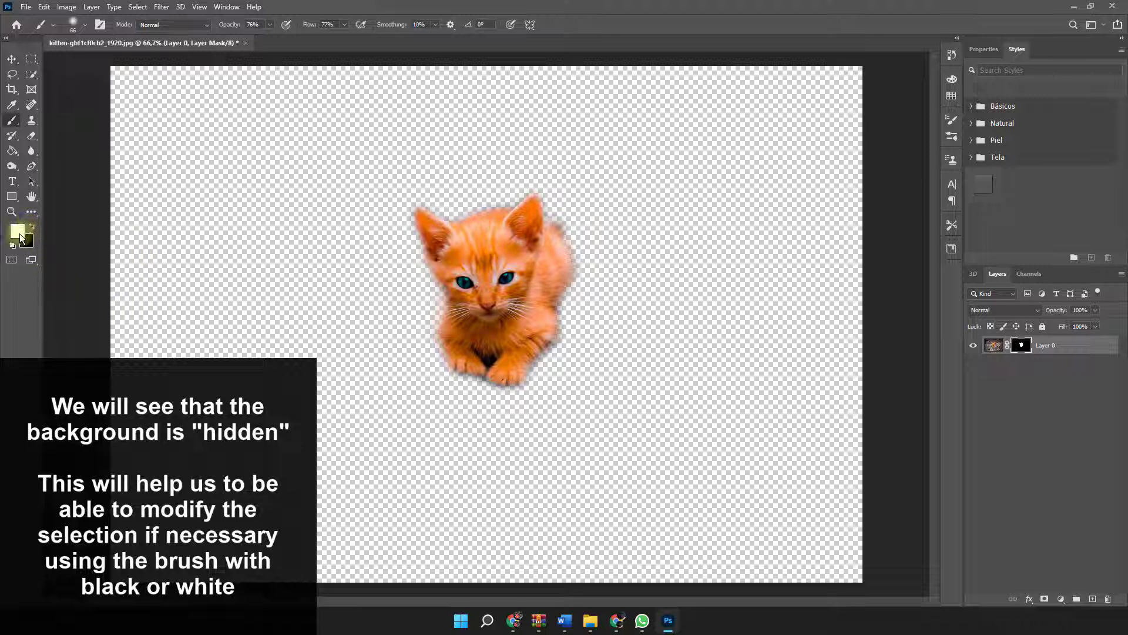
pyautogui.click(20, 235)
pyautogui.click(453, 336)
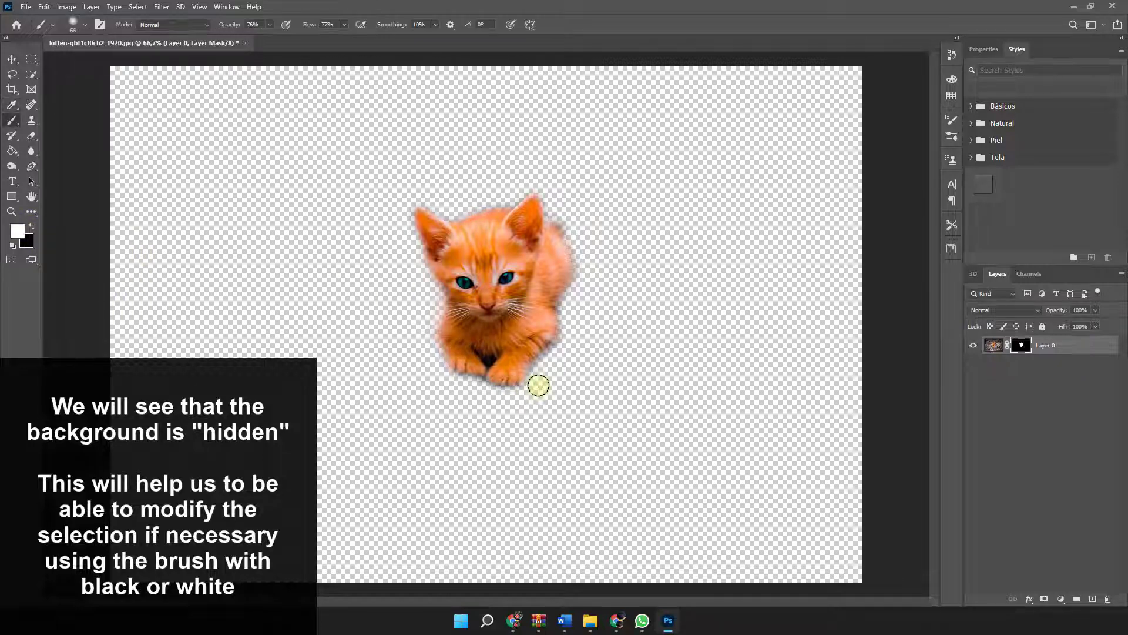
pyautogui.moveTo(532, 372); pyautogui.dragTo(557, 336)
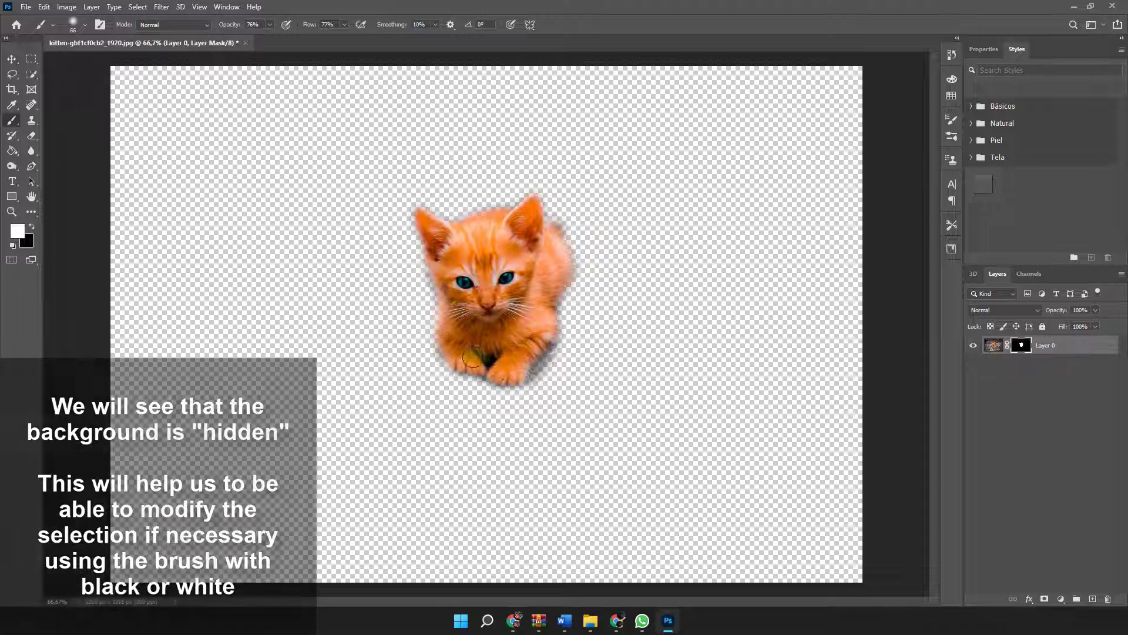
pyautogui.click(33, 228)
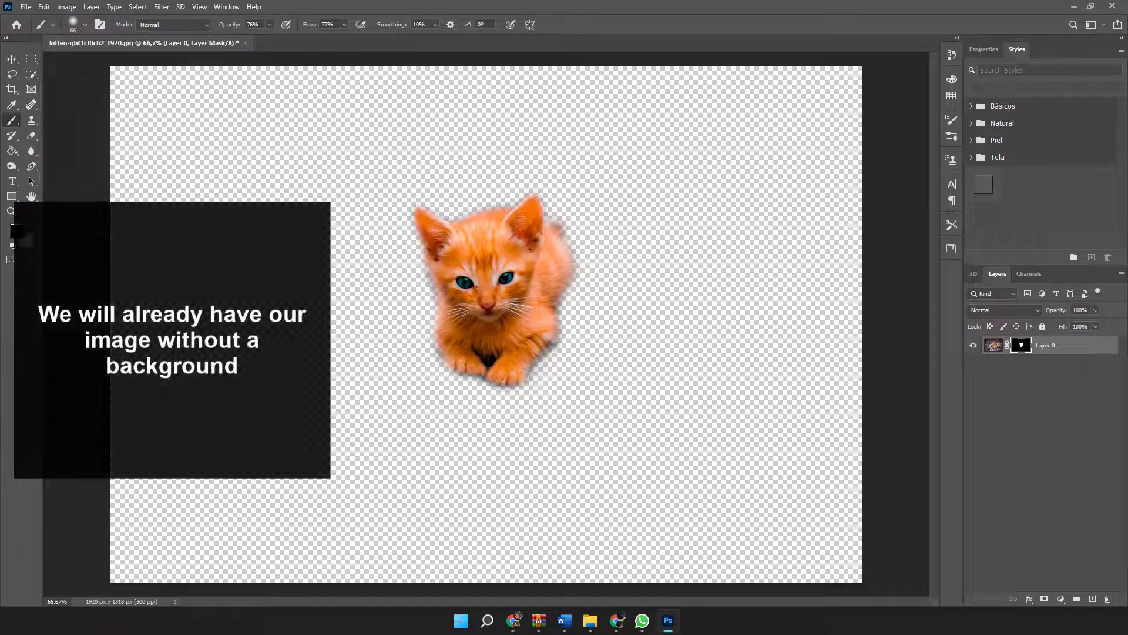
# - Select the kitten in the unmasked photo by framing it with the Object Selection tool in Rectangle mode
pyautogui.hotkey('ctrl', '-')
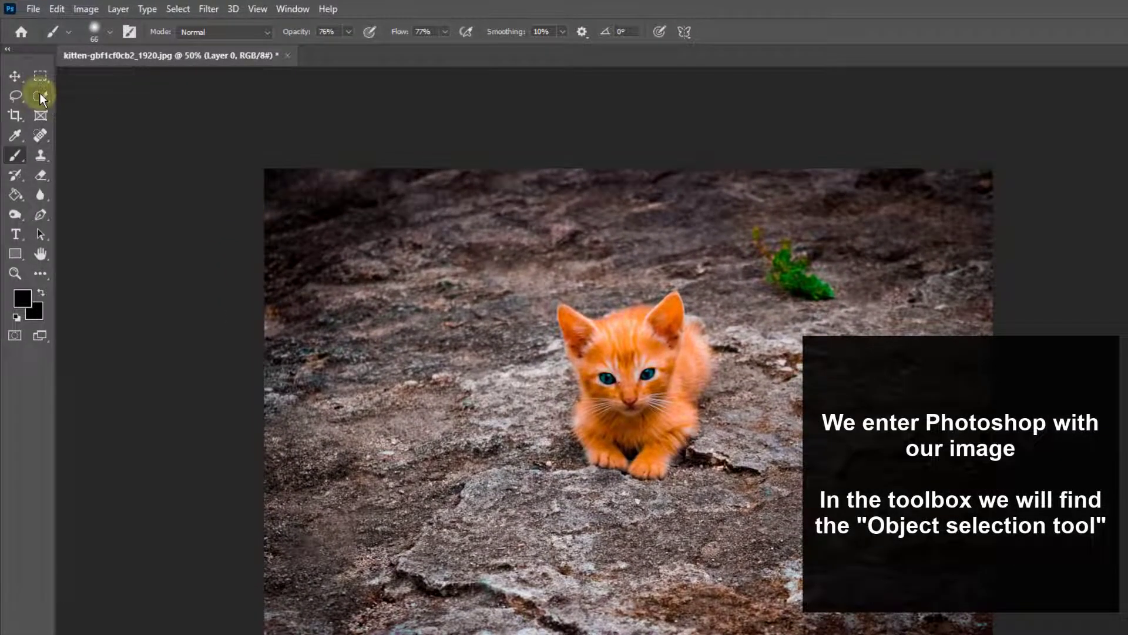
pyautogui.click(40, 95)
pyautogui.click(83, 97)
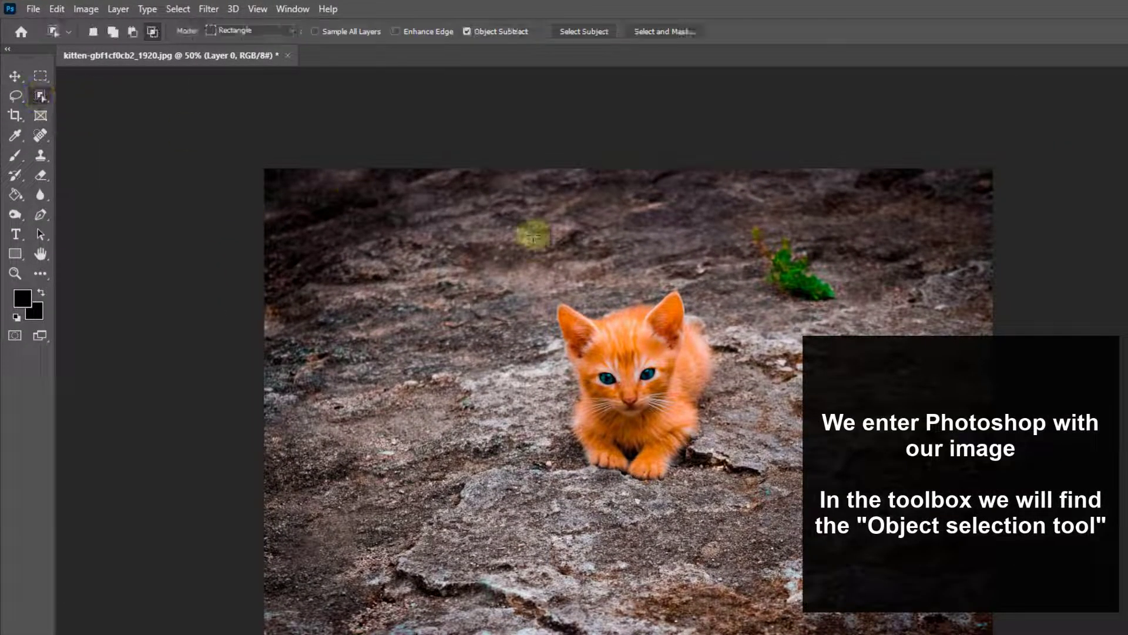
pyautogui.moveTo(544, 284); pyautogui.dragTo(740, 520)
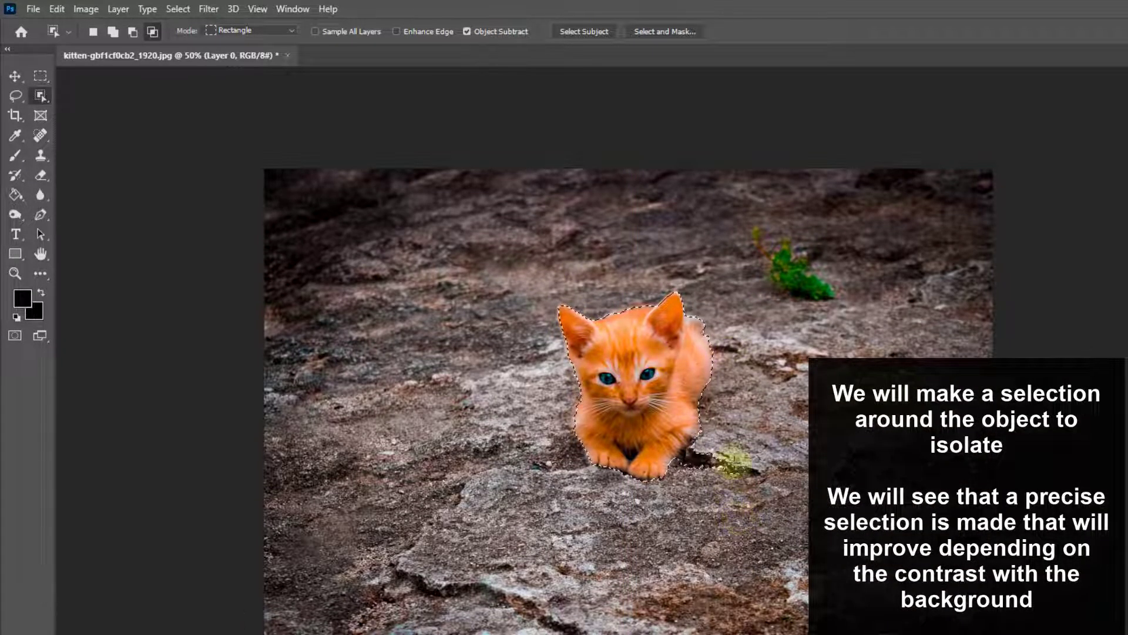
# - Refine the kitten's selection in Select and Mask with Feather 8.7 px and Shift Edge +12%, and apply it as a layer mask
pyautogui.rightClick(47, 97)
pyautogui.click(82, 105)
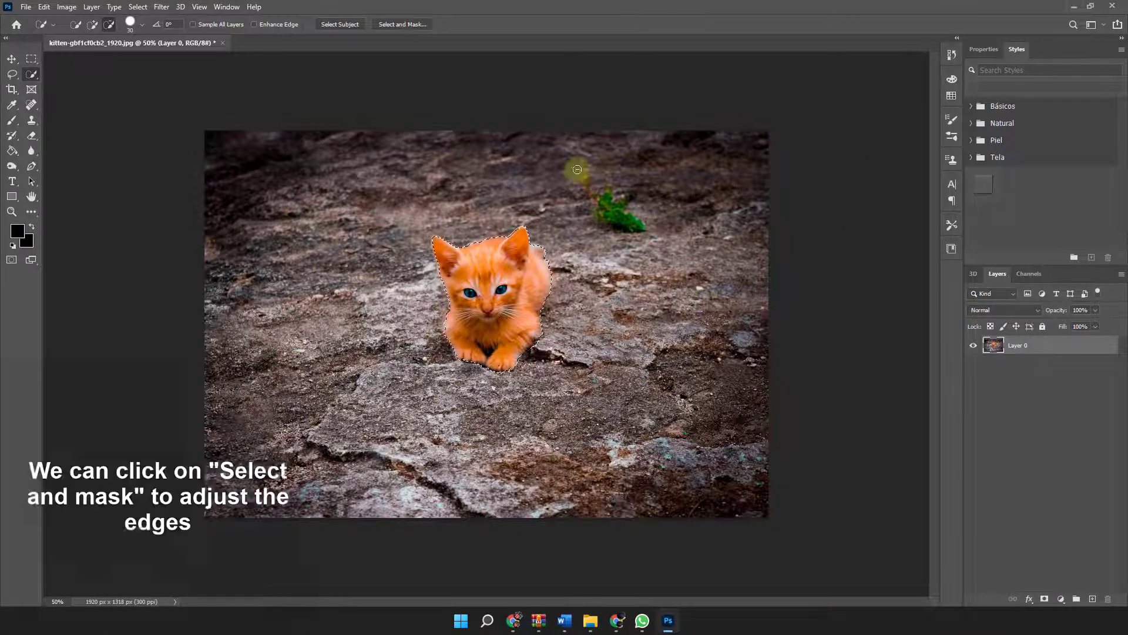
pyautogui.click(390, 24)
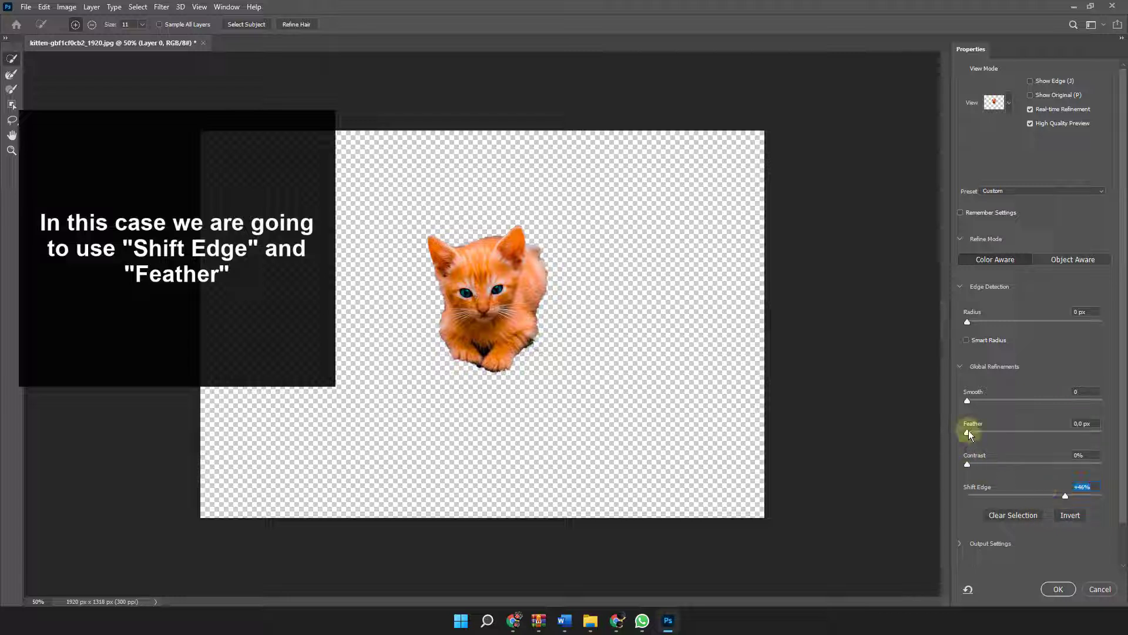
pyautogui.moveTo(968, 431); pyautogui.dragTo(1016, 433)
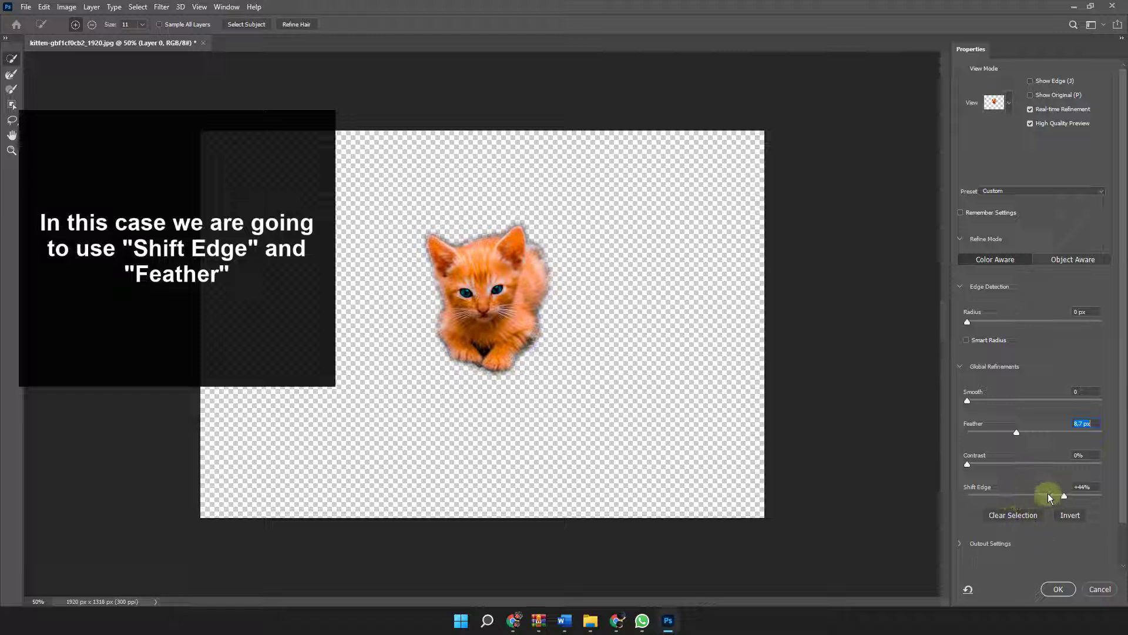
pyautogui.moveTo(1051, 497)
pyautogui.mouseDown()
pyautogui.moveTo(987, 493)
pyautogui.moveTo(1100, 493)
pyautogui.moveTo(1041, 499)
pyautogui.mouseUp()
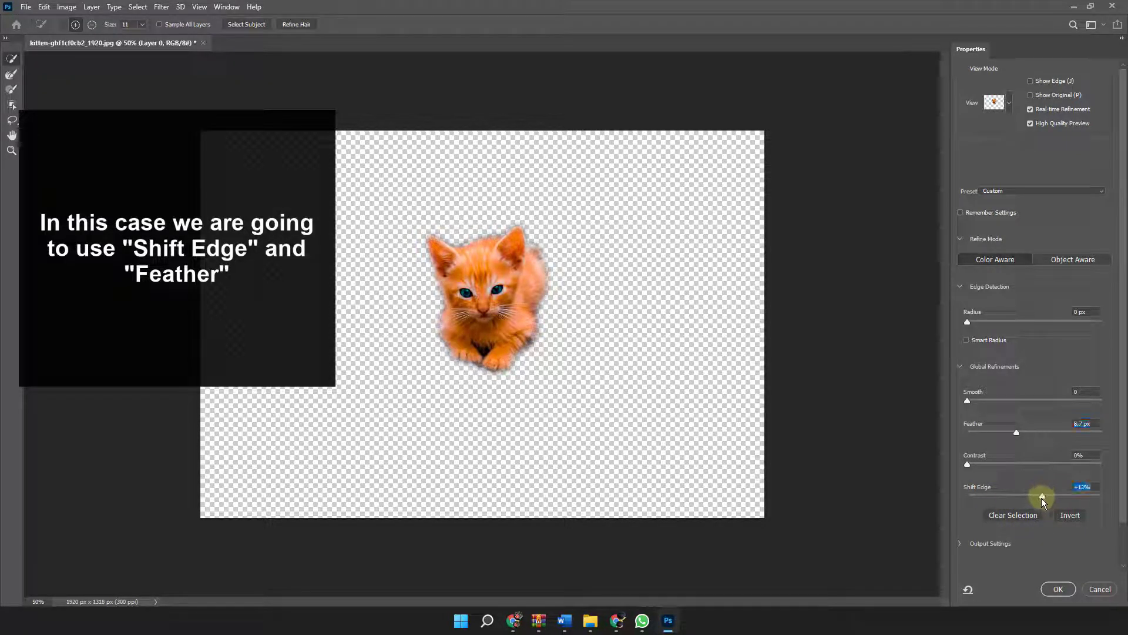
pyautogui.click(1057, 589)
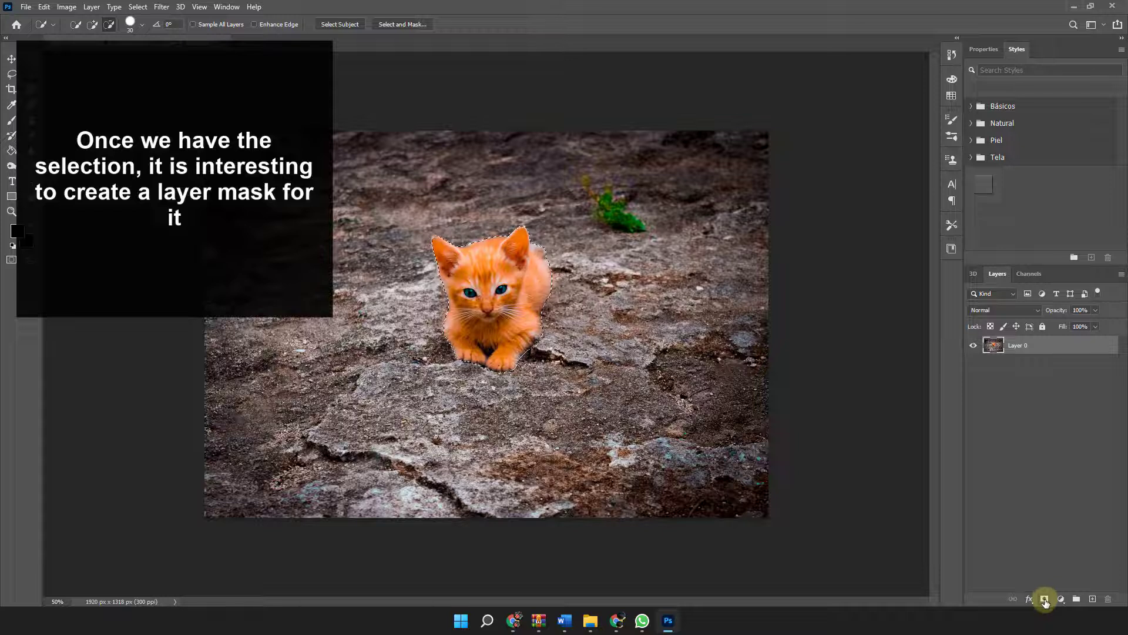
pyautogui.click(1044, 599)
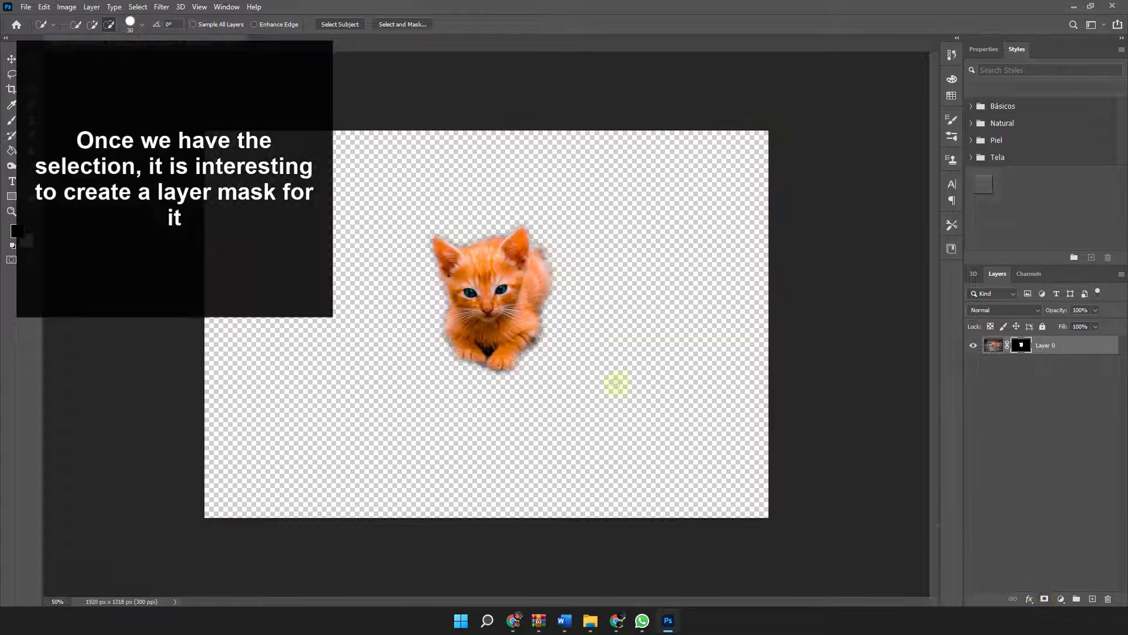
# - Paint over the kitten's ears and body outline with a black brush in Quick Mask mode on the unmasked photo
pyautogui.click(12, 120)
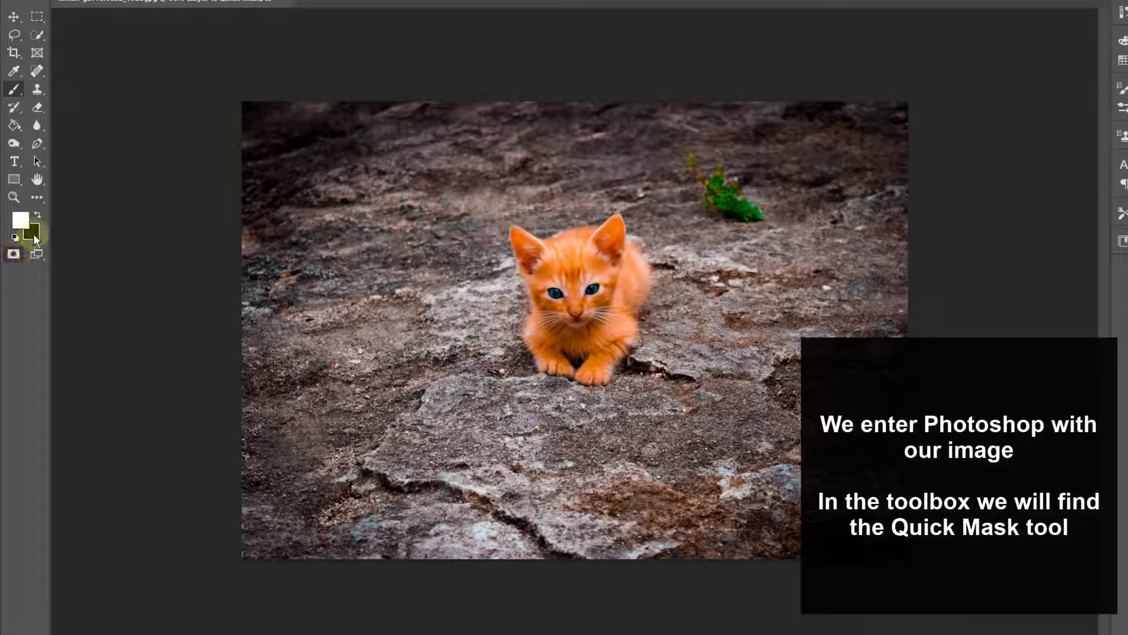
pyautogui.click(37, 214)
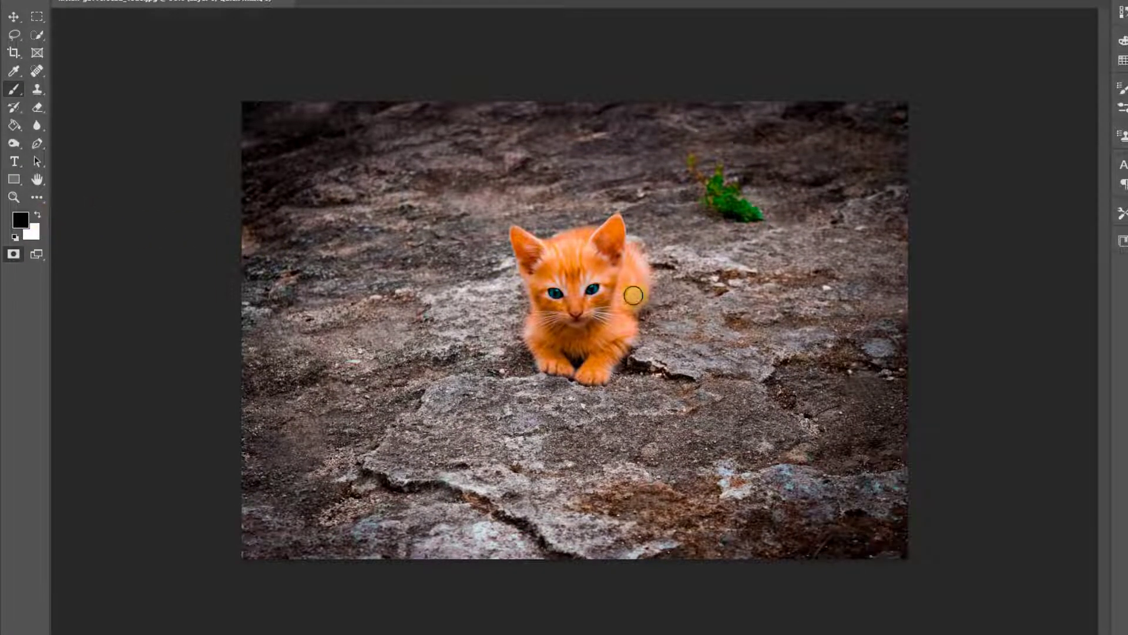
pyautogui.hotkey('ctrl', '+')
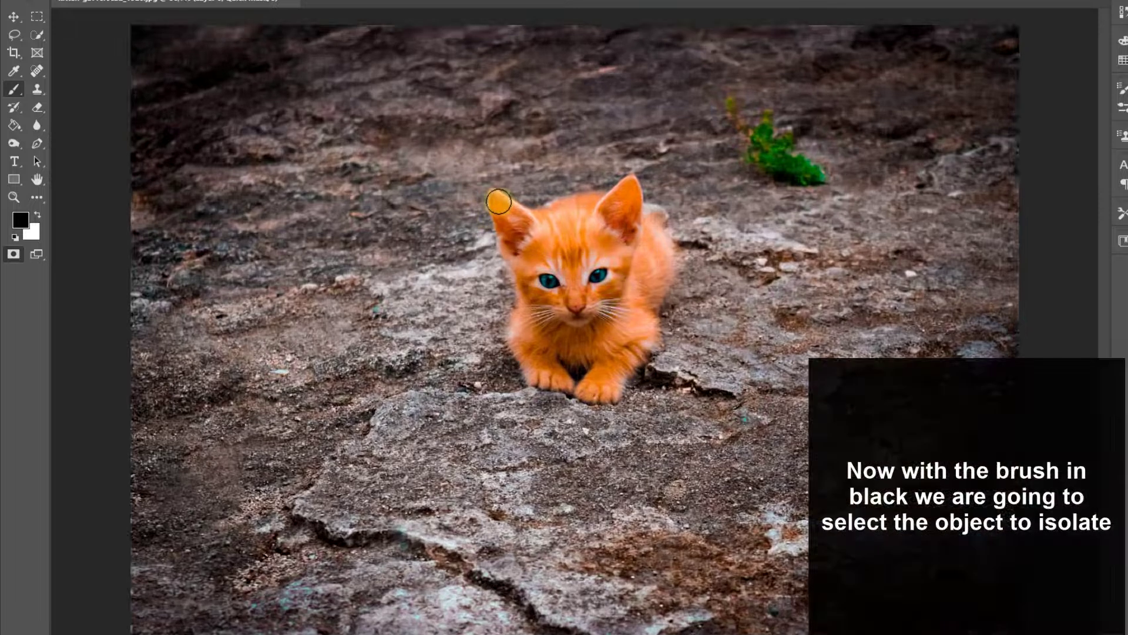
pyautogui.moveTo(498, 201)
pyautogui.mouseDown()
pyautogui.moveTo(540, 221)
pyautogui.moveTo(629, 191)
pyautogui.moveTo(648, 217)
pyautogui.moveTo(663, 267)
pyautogui.moveTo(647, 295)
pyautogui.moveTo(646, 347)
pyautogui.moveTo(620, 362)
pyautogui.moveTo(610, 392)
pyautogui.moveTo(542, 375)
pyautogui.moveTo(520, 334)
pyautogui.moveTo(534, 286)
pyautogui.moveTo(513, 242)
pyautogui.moveTo(543, 254)
pyautogui.moveTo(573, 252)
pyautogui.mouseUp()
# - Fill in the rest of the kitten's quick mask with a larger, harder black brush, and convert the mask to a selection
pyautogui.rightClick(573, 251)
pyautogui.click(677, 272)
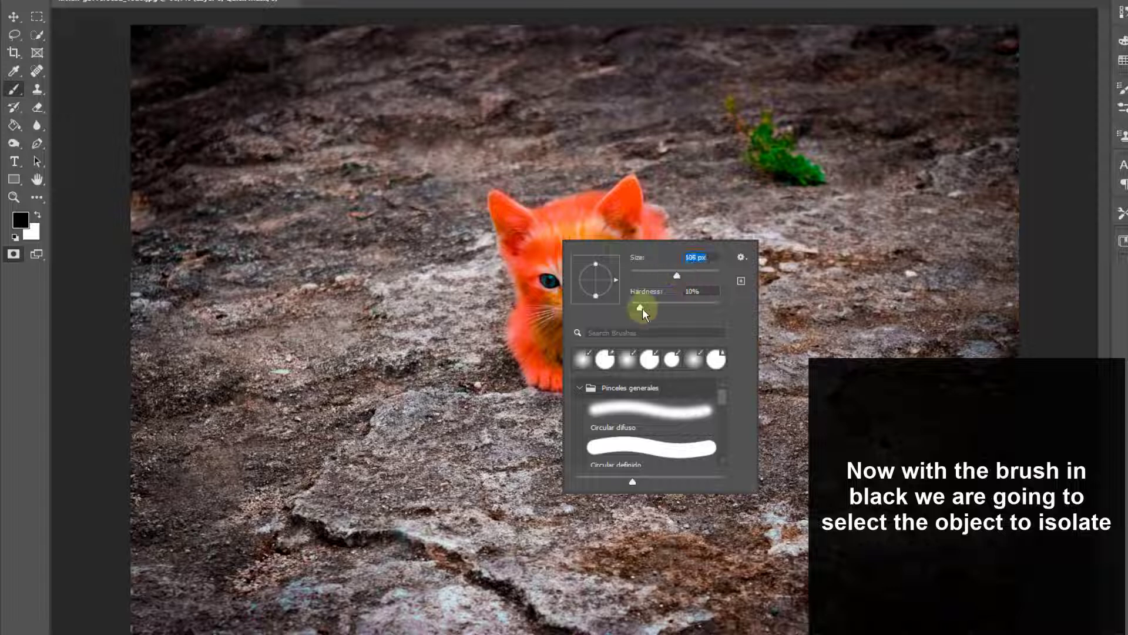
pyautogui.moveTo(640, 307); pyautogui.dragTo(673, 307)
pyautogui.moveTo(546, 237)
pyautogui.mouseDown()
pyautogui.moveTo(600, 237)
pyautogui.moveTo(622, 296)
pyautogui.moveTo(624, 229)
pyautogui.moveTo(607, 276)
pyautogui.moveTo(596, 234)
pyautogui.moveTo(619, 276)
pyautogui.moveTo(563, 341)
pyautogui.moveTo(553, 336)
pyautogui.moveTo(563, 325)
pyautogui.moveTo(605, 354)
pyautogui.moveTo(621, 326)
pyautogui.moveTo(613, 362)
pyautogui.moveTo(548, 263)
pyautogui.moveTo(557, 272)
pyautogui.moveTo(525, 249)
pyautogui.mouseUp()
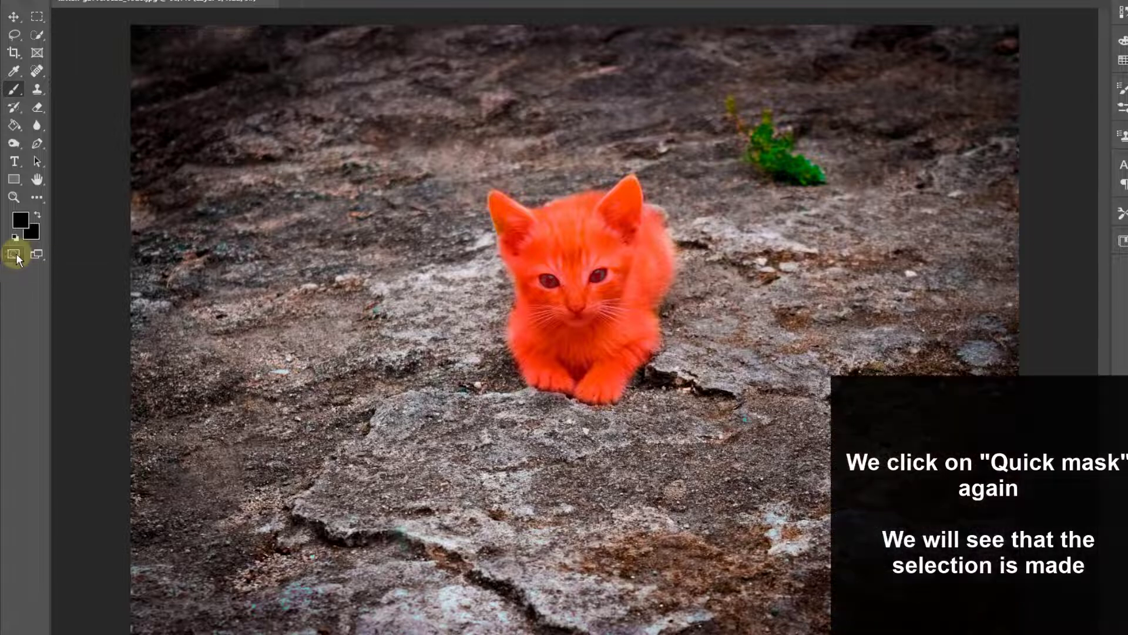
pyautogui.click(14, 254)
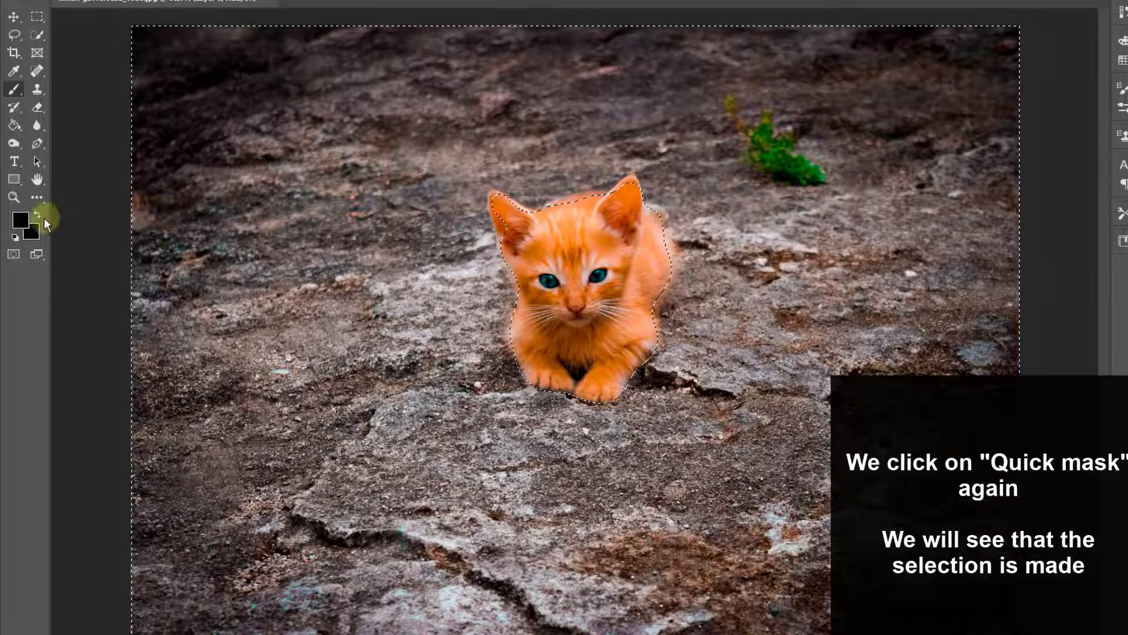
# - Touch up the kitten's head and cheek edges in Quick Mask mode with a 39 px black brush, and return to the selection
pyautogui.click(14, 254)
pyautogui.rightClick(561, 211)
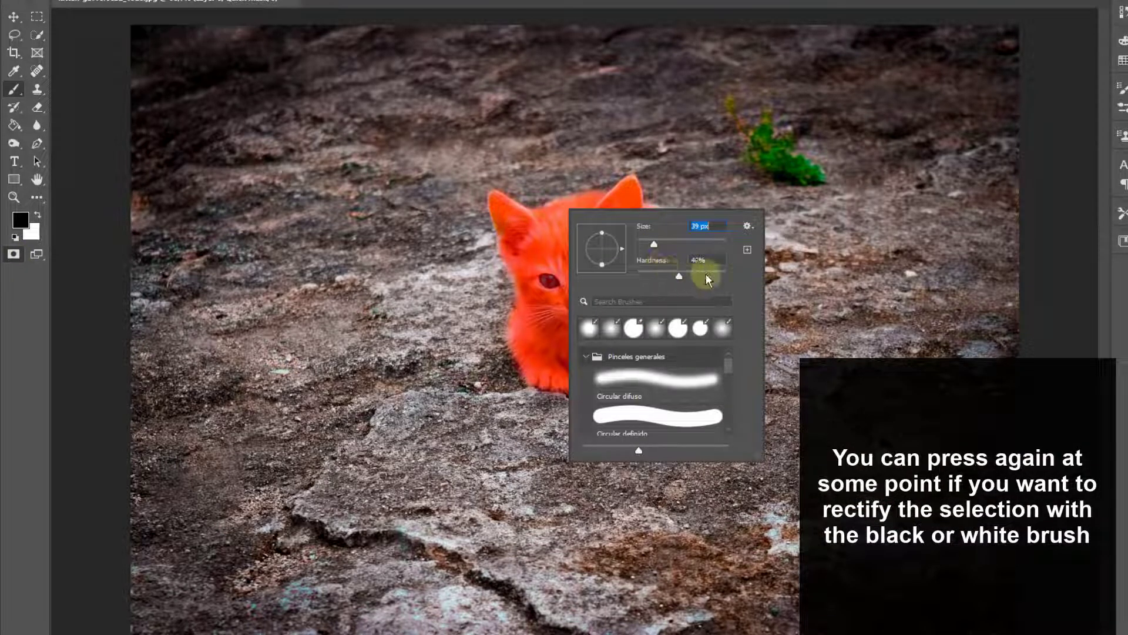
pyautogui.moveTo(543, 204)
pyautogui.mouseDown()
pyautogui.moveTo(622, 198)
pyautogui.moveTo(663, 214)
pyautogui.moveTo(670, 282)
pyautogui.moveTo(654, 333)
pyautogui.moveTo(604, 395)
pyautogui.moveTo(525, 373)
pyautogui.moveTo(513, 314)
pyautogui.moveTo(524, 279)
pyautogui.mouseUp()
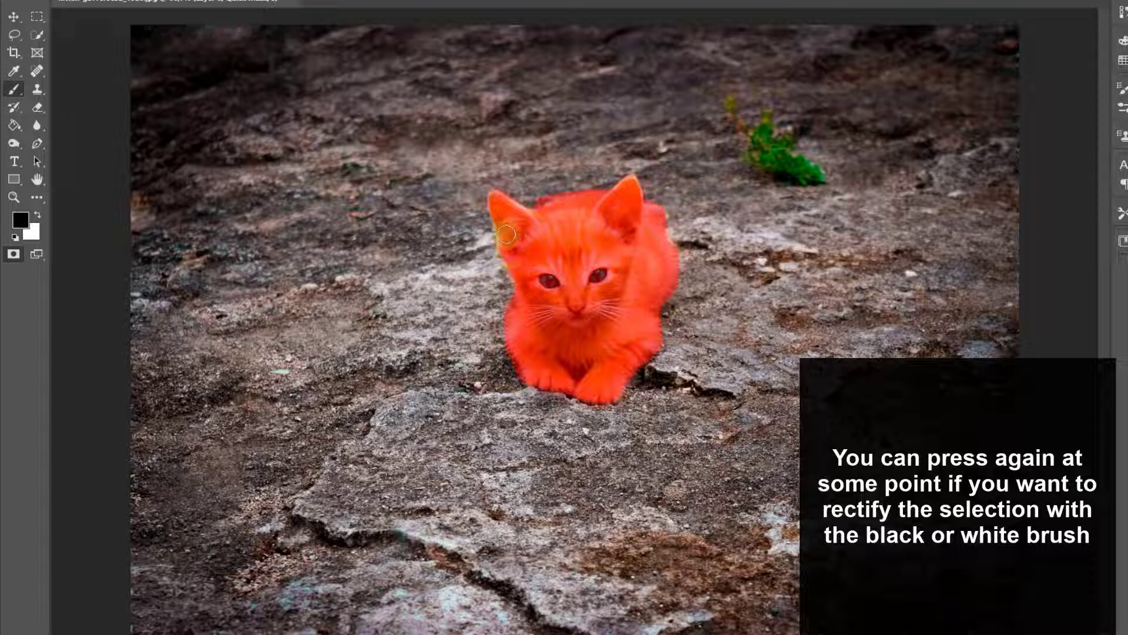
pyautogui.click(14, 254)
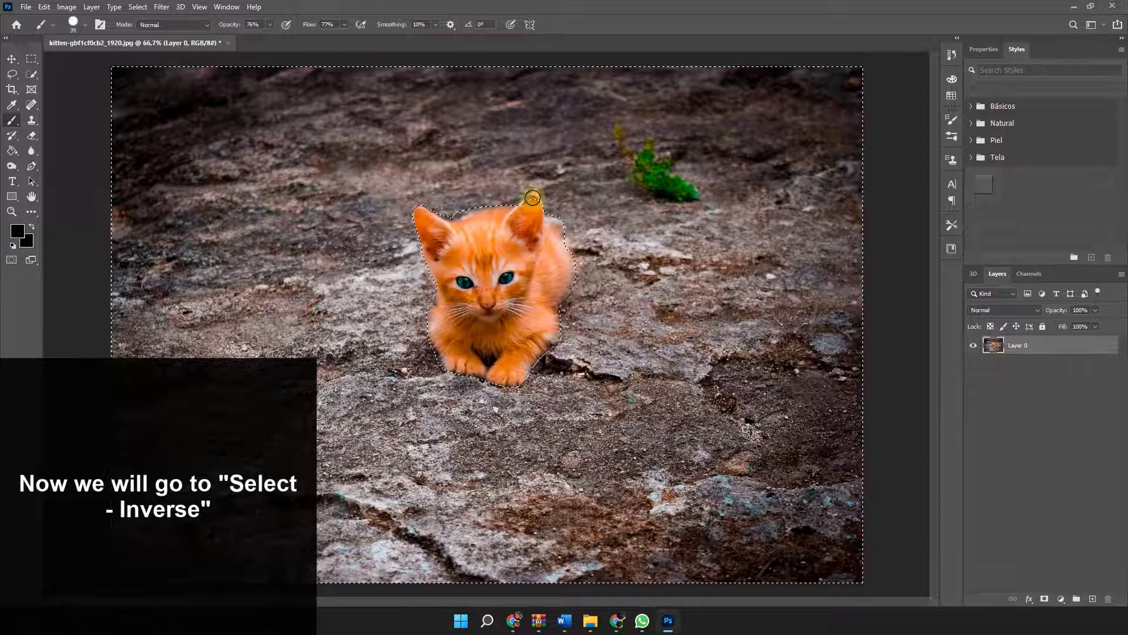
pyautogui.hotkey('ctrl', 'z')
pyautogui.click(14, 258)
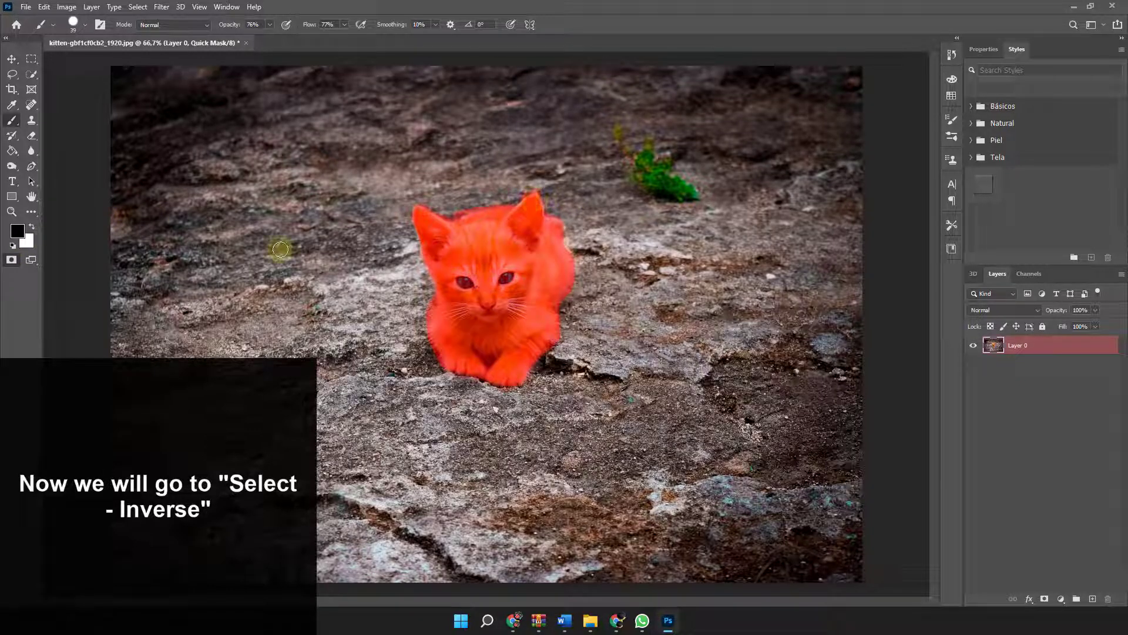
pyautogui.click(12, 259)
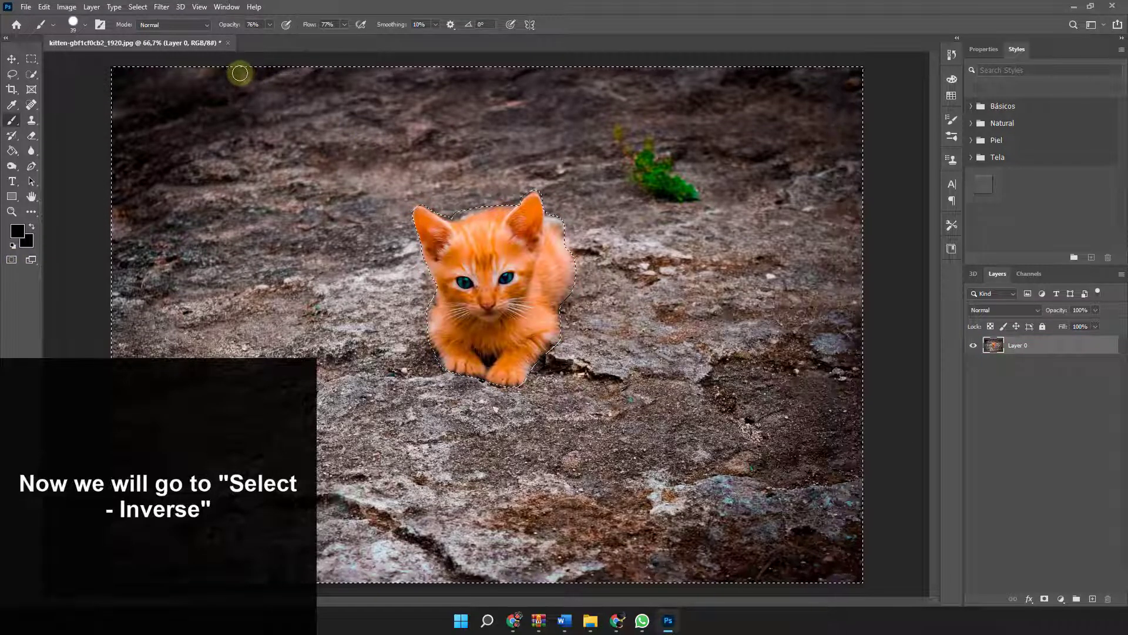
# - Invert the selection to target the kitten instead of the background, and open it in Select and Mask
pyautogui.click(139, 7)
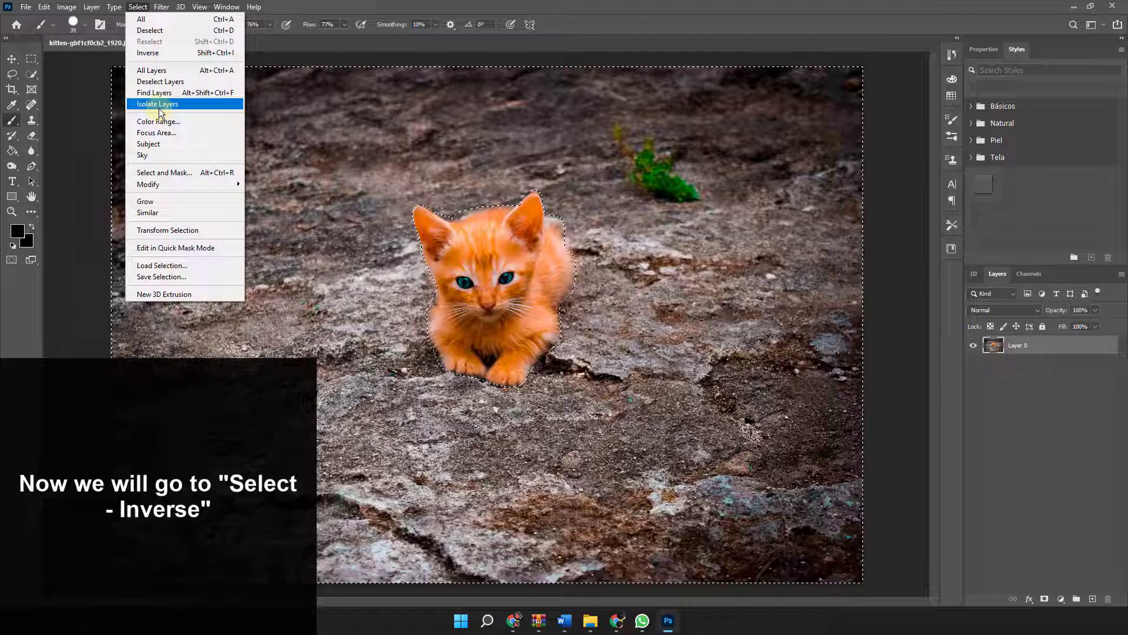
pyautogui.click(149, 54)
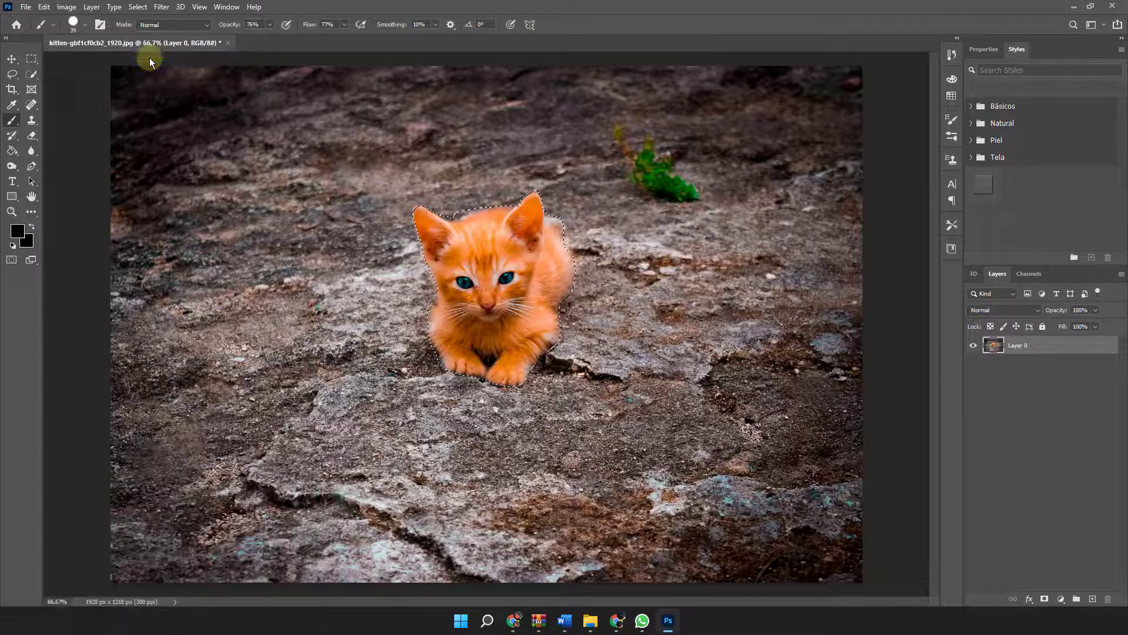
pyautogui.click(15, 78)
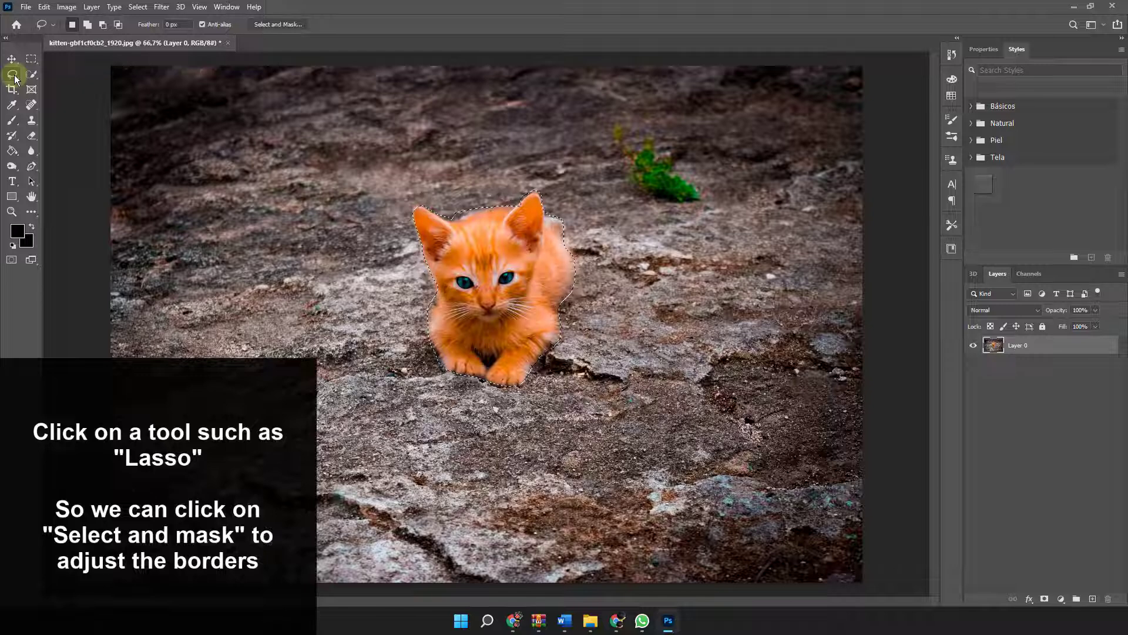
pyautogui.click(278, 24)
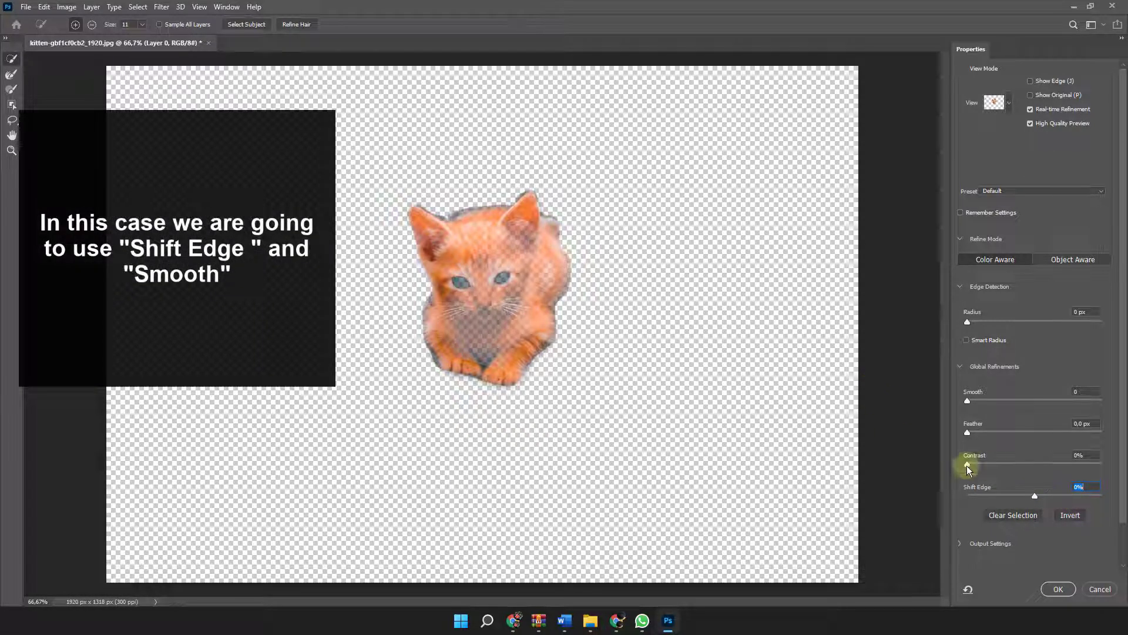
# - Refine the kitten's selection edge with Feather 7.7 px and Shift Edge +50%, and apply it as a layer mask
pyautogui.moveTo(1034, 495); pyautogui.dragTo(1080, 495)
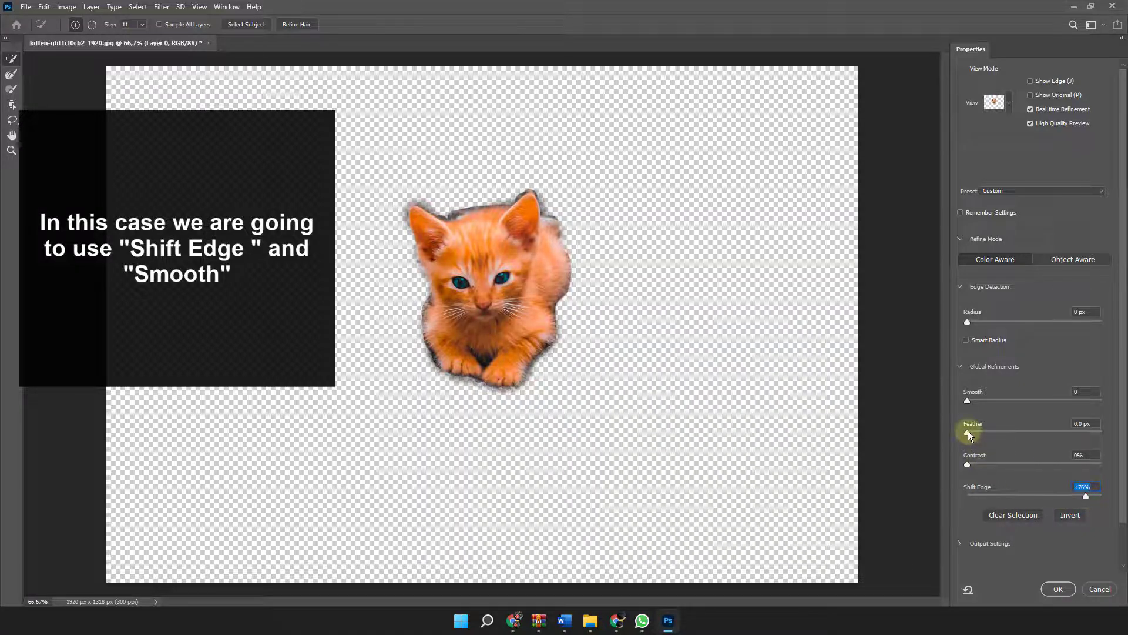
pyautogui.moveTo(968, 433); pyautogui.dragTo(1013, 433)
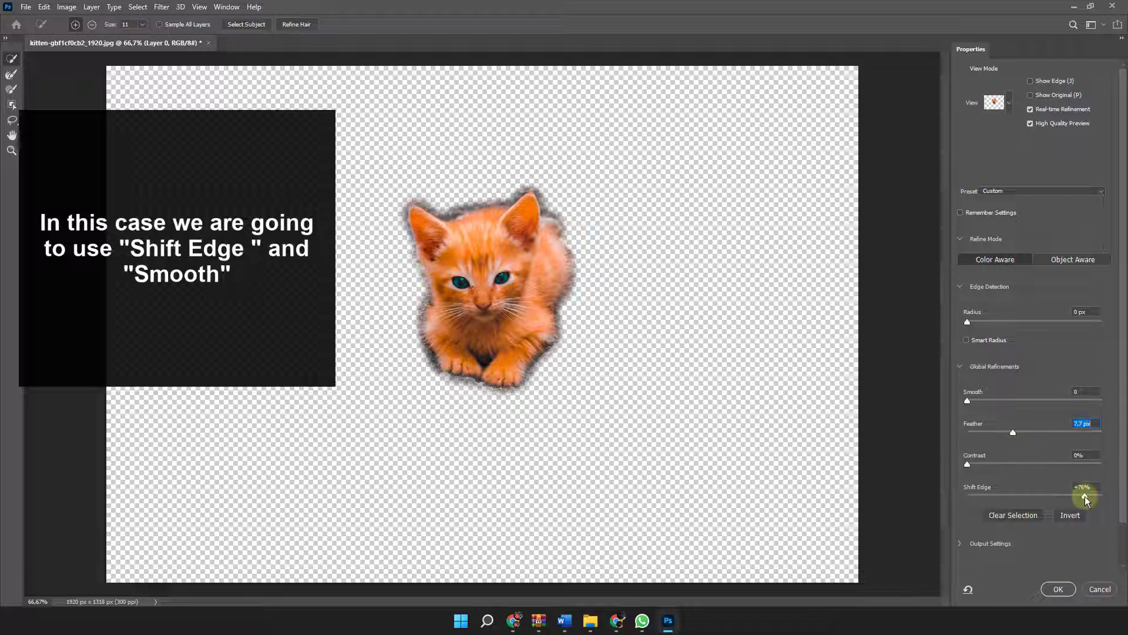
pyautogui.moveTo(1086, 495); pyautogui.dragTo(1064, 493)
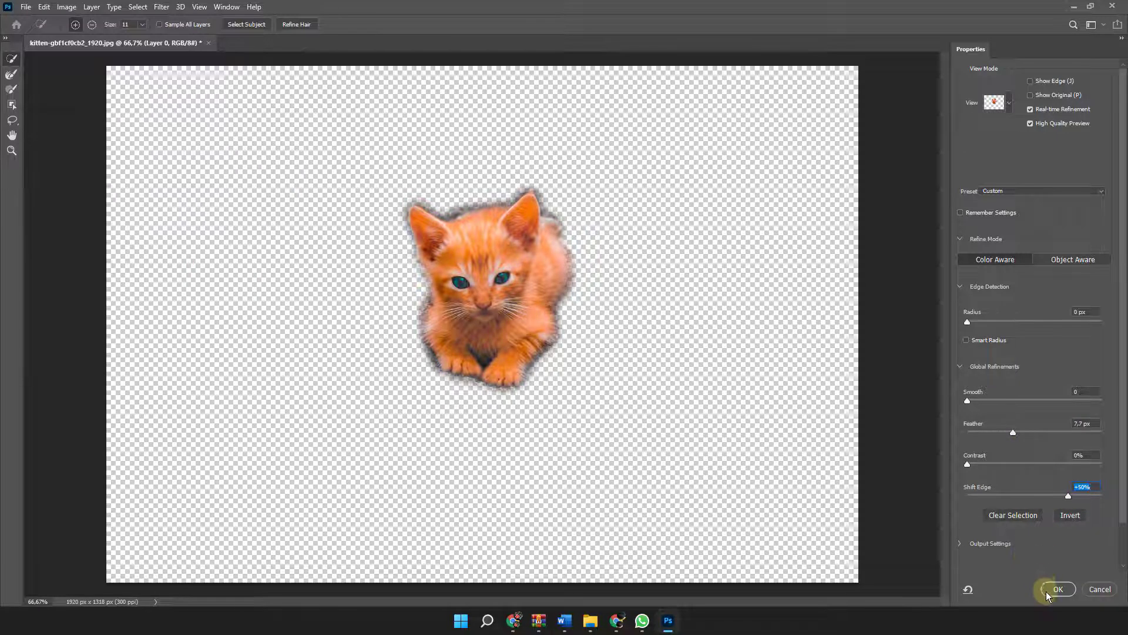
pyautogui.click(1046, 590)
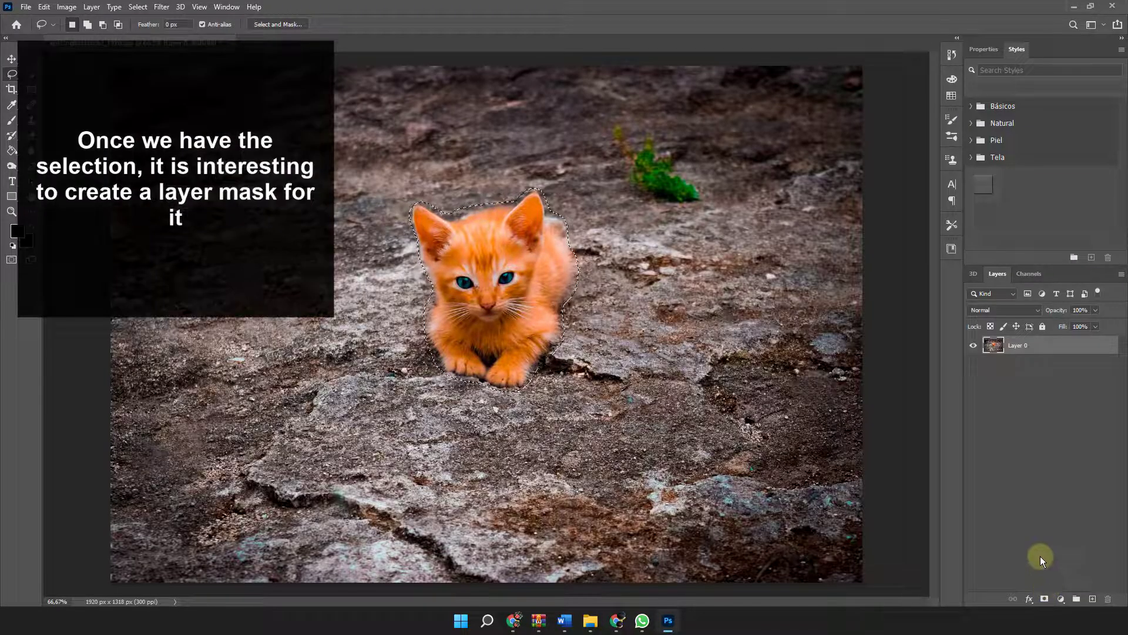
pyautogui.click(1044, 600)
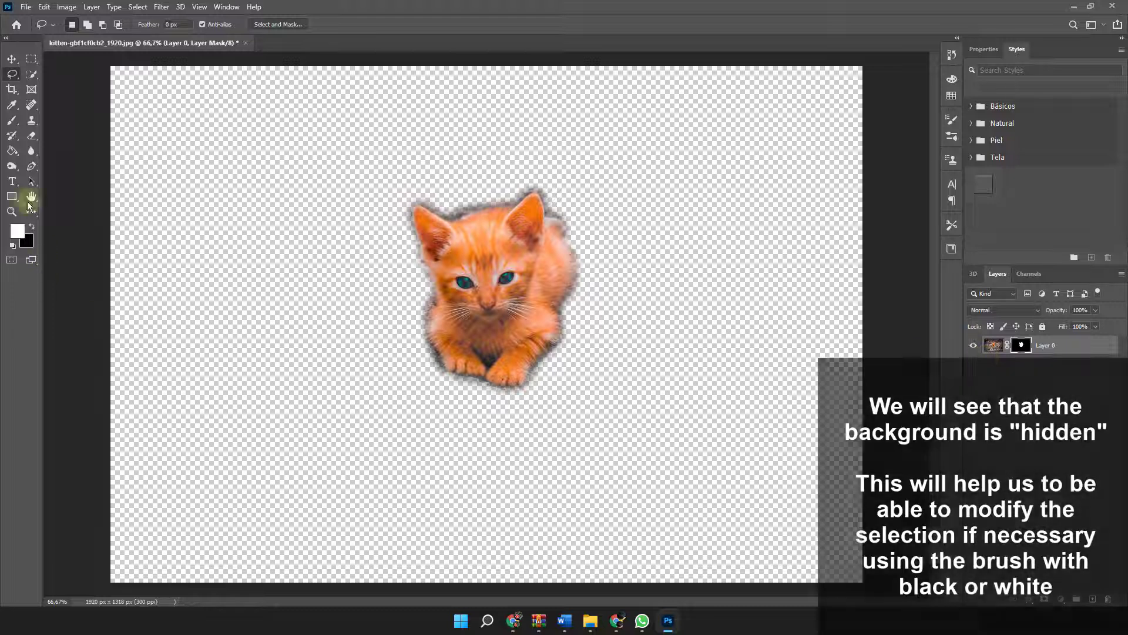
# - Paint black on the layer mask along the kitten's outer edges with a 124 px brush at 13% hardness to hide the dark fringe
pyautogui.click(13, 121)
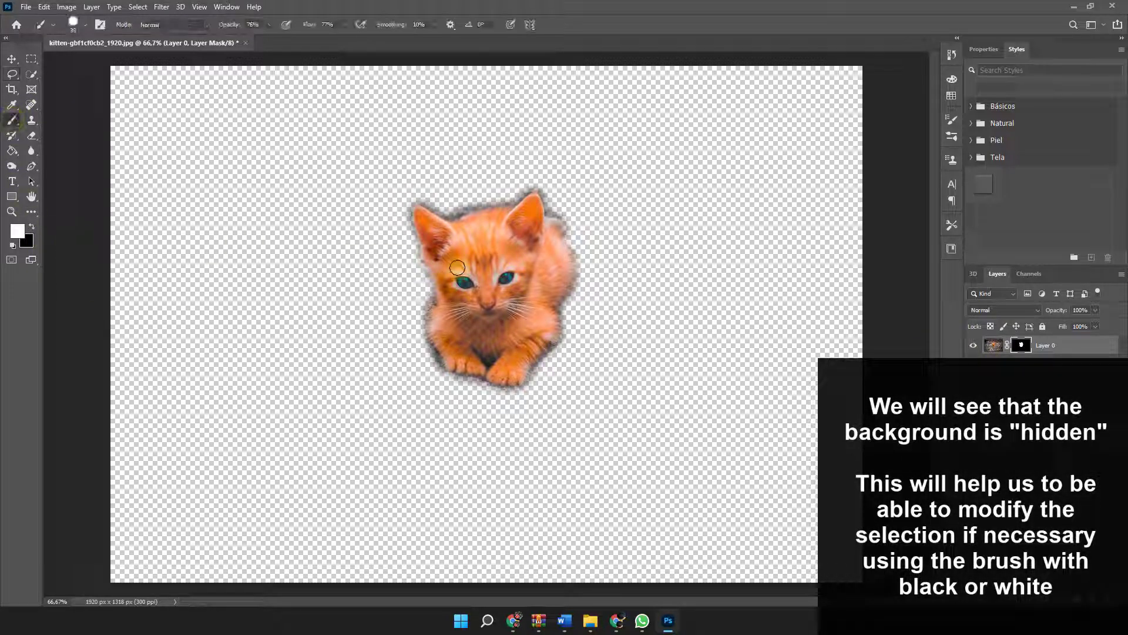
pyautogui.rightClick(500, 296)
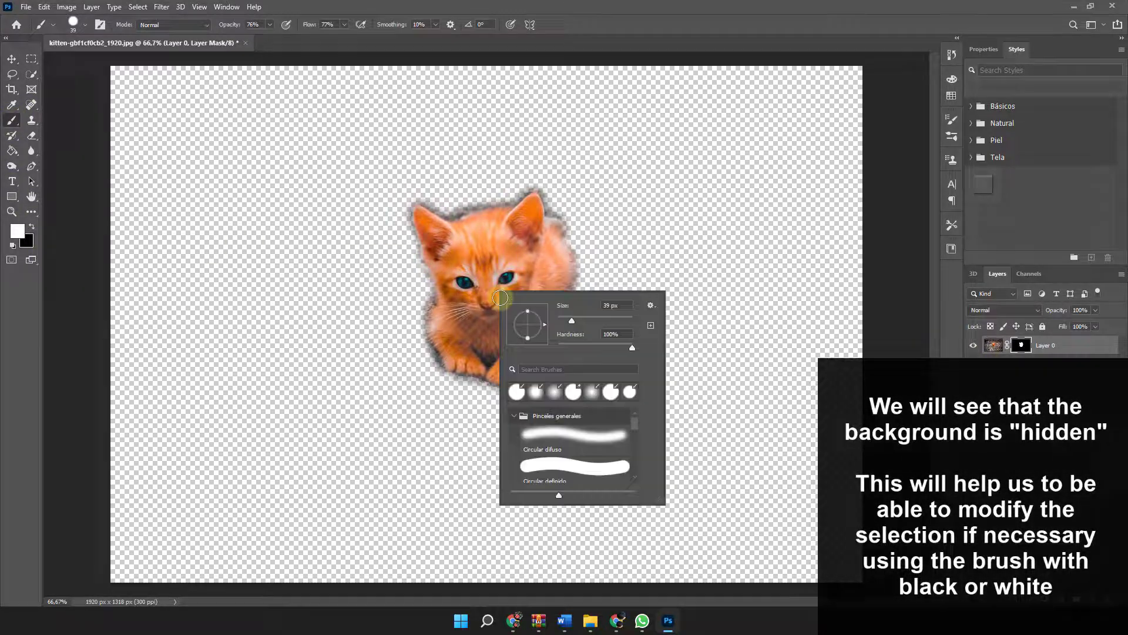
pyautogui.click(599, 320)
pyautogui.click(503, 275)
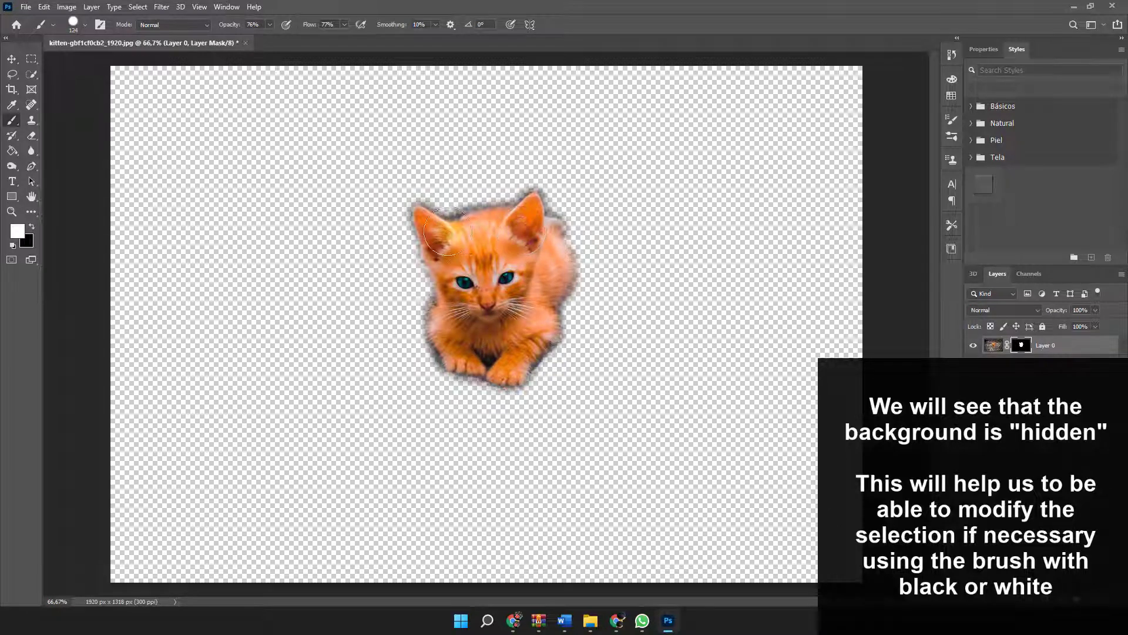
pyautogui.click(33, 228)
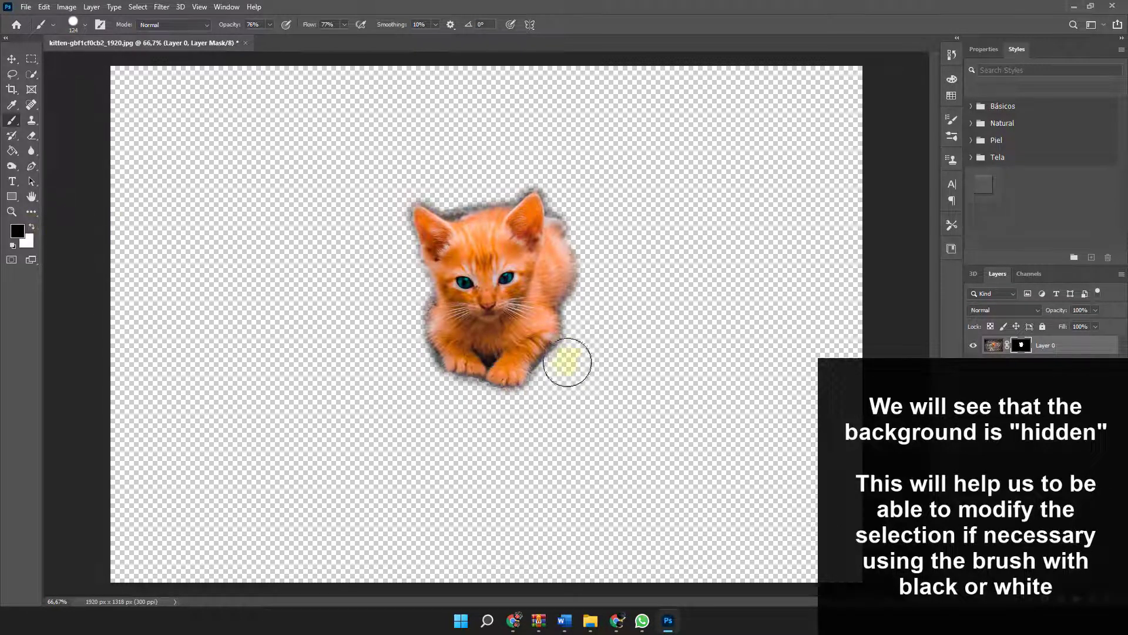
pyautogui.rightClick(629, 405)
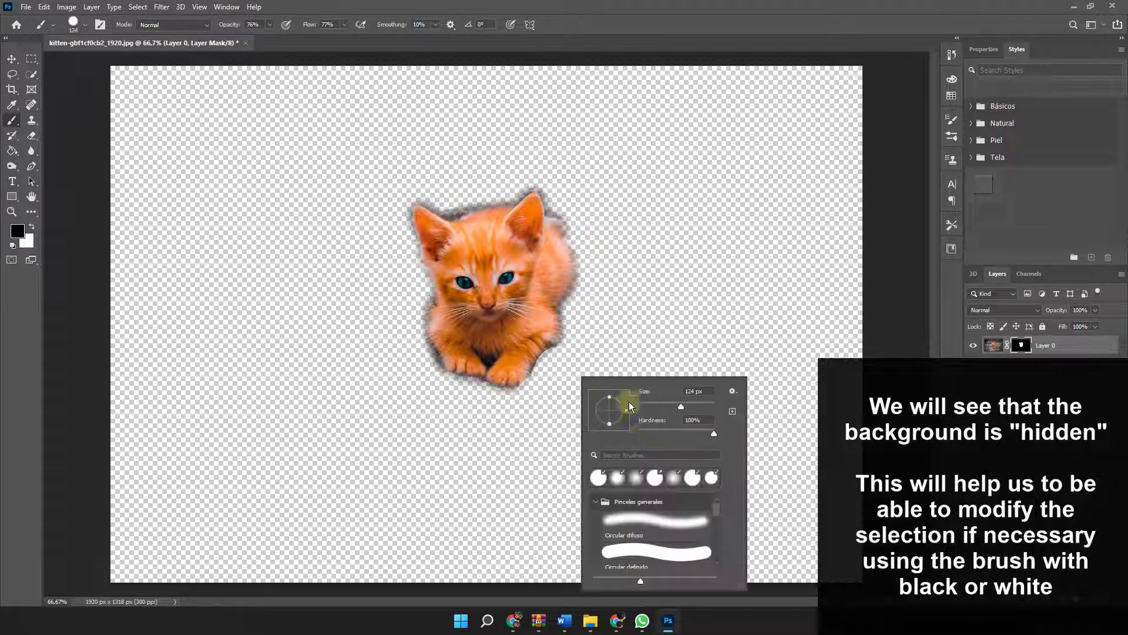
pyautogui.click(649, 433)
pyautogui.click(555, 382)
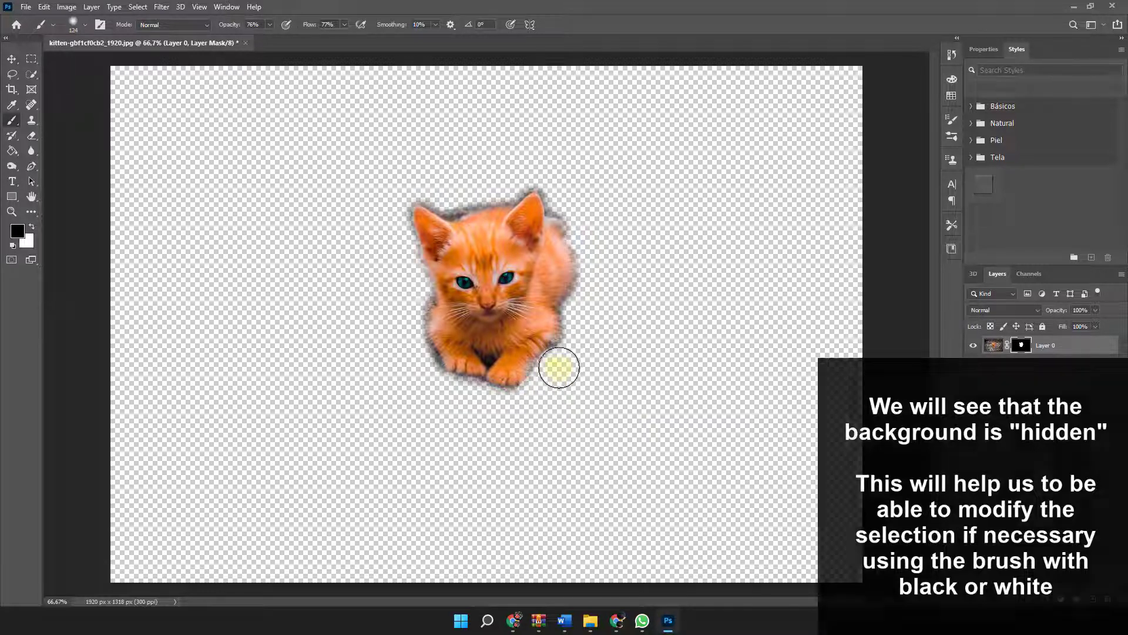
pyautogui.moveTo(559, 368)
pyautogui.mouseDown()
pyautogui.moveTo(506, 409)
pyautogui.moveTo(453, 392)
pyautogui.moveTo(413, 352)
pyautogui.moveTo(408, 306)
pyautogui.mouseUp()
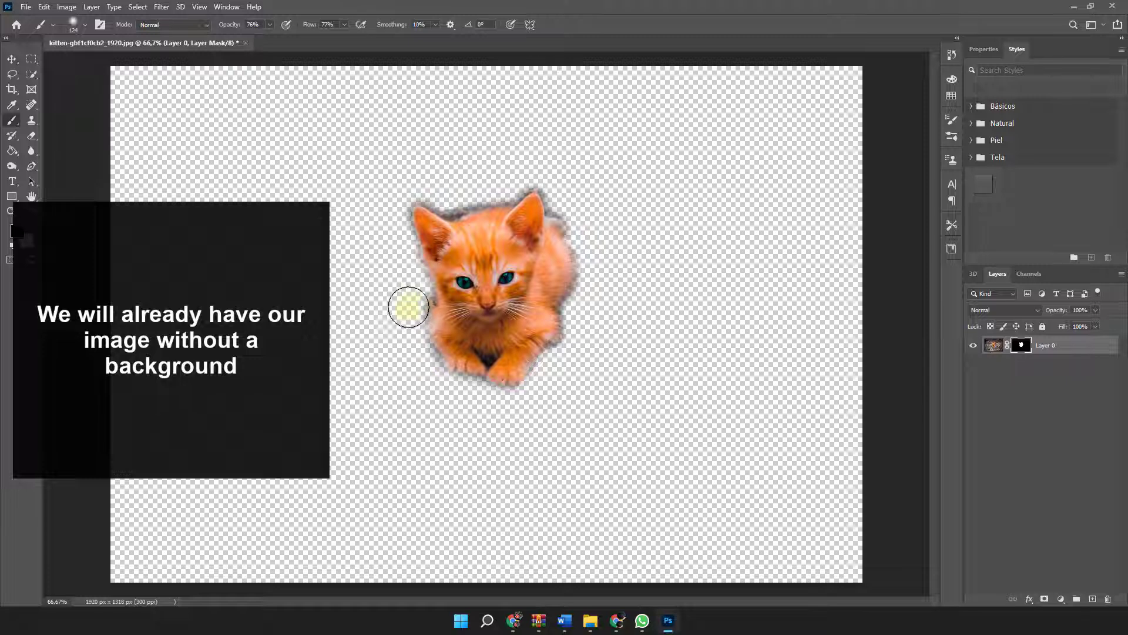
pyautogui.moveTo(548, 250)
pyautogui.mouseDown()
pyautogui.moveTo(461, 196)
pyautogui.moveTo(444, 198)
pyautogui.moveTo(516, 179)
pyautogui.moveTo(557, 185)
pyautogui.moveTo(593, 206)
pyautogui.mouseUp()
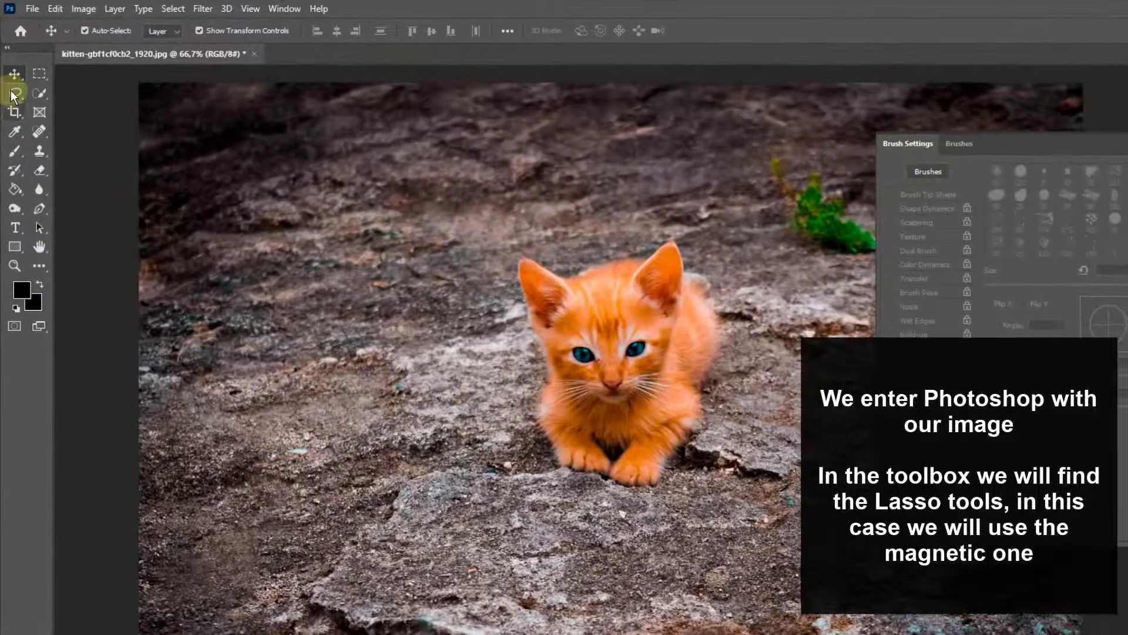
# - Switch to the Magnetic Lasso tool on the unmasked photo, enlarge the kitten to 100% and close the floating brush settings
pyautogui.click(11, 75)
pyautogui.rightClick(12, 95)
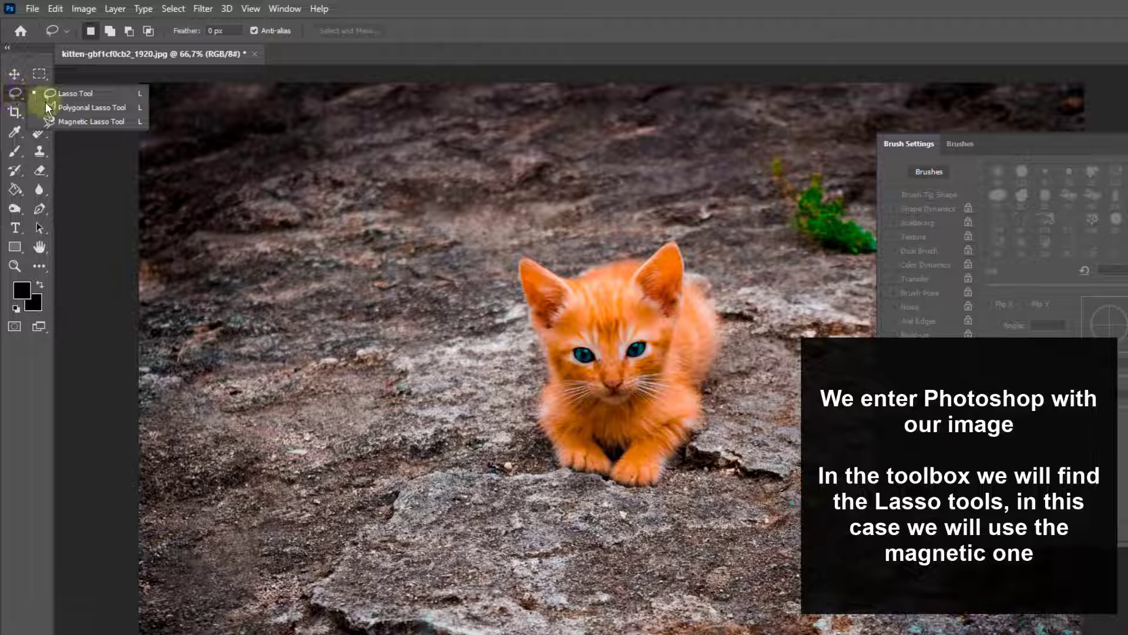
pyautogui.click(76, 124)
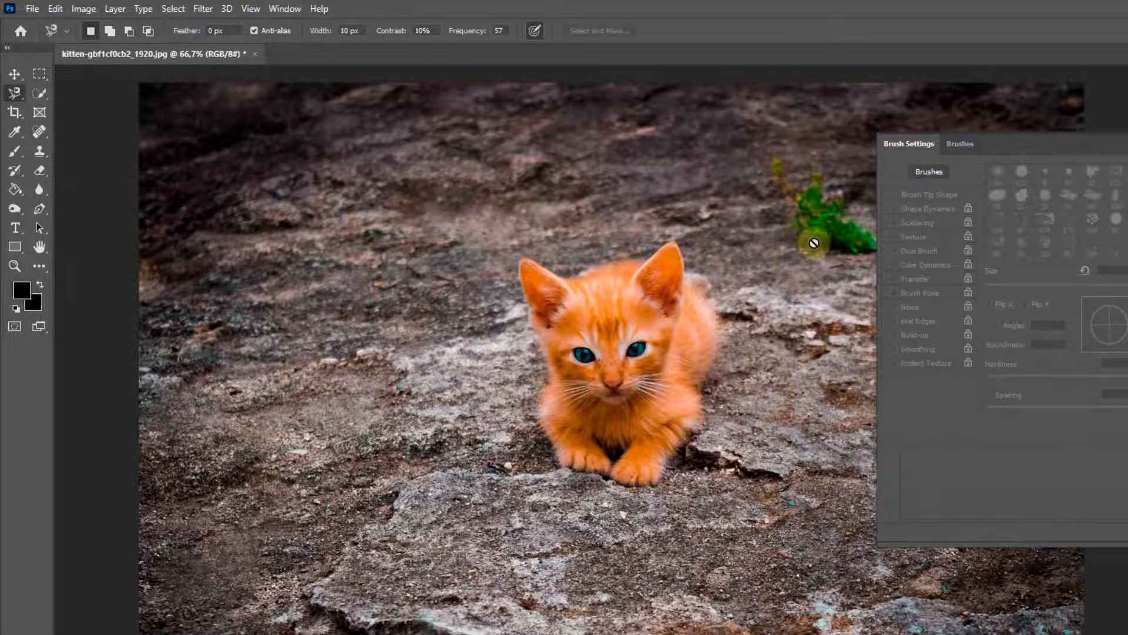
pyautogui.click(813, 241)
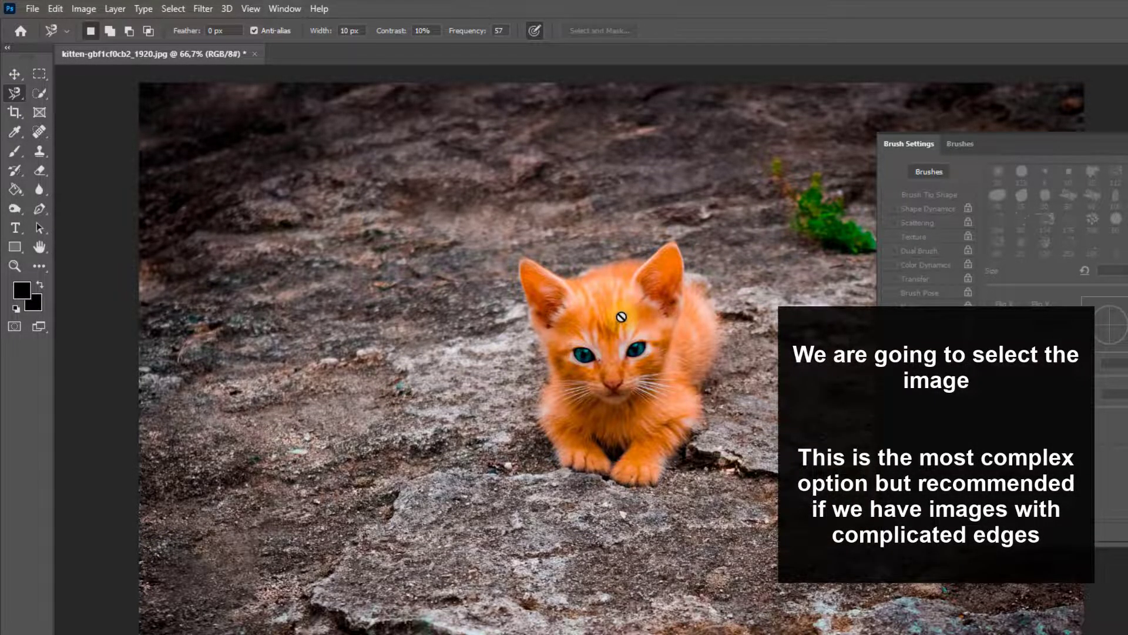
pyautogui.keyDown('ctrl'); pyautogui.click(621, 317); pyautogui.keyUp('ctrl')
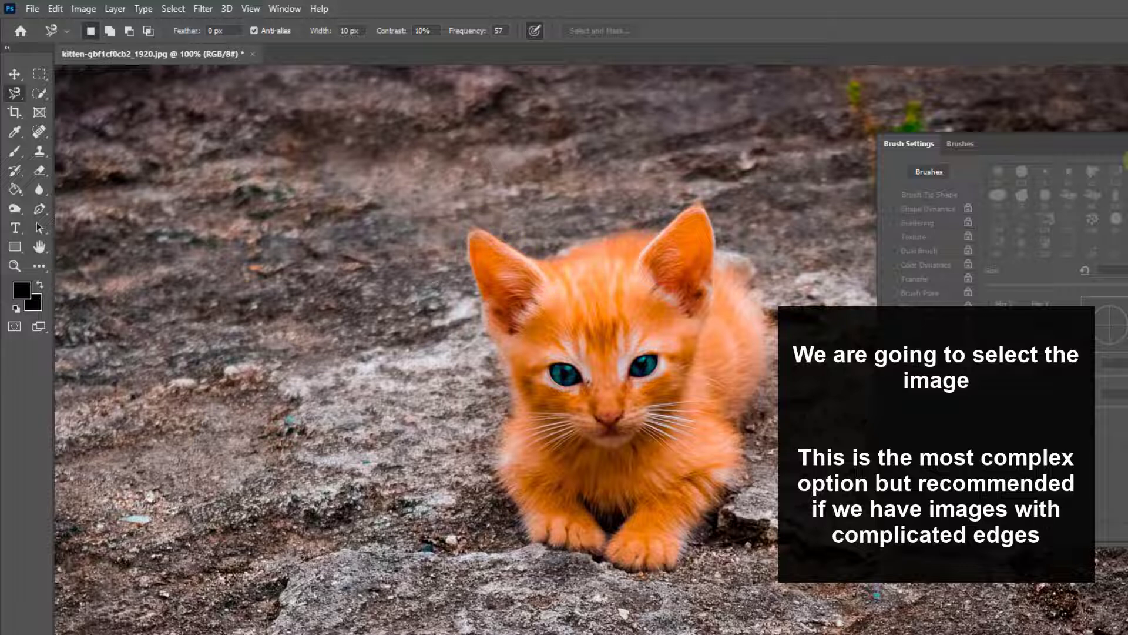
pyautogui.moveTo(1086, 127); pyautogui.dragTo(1091, 126)
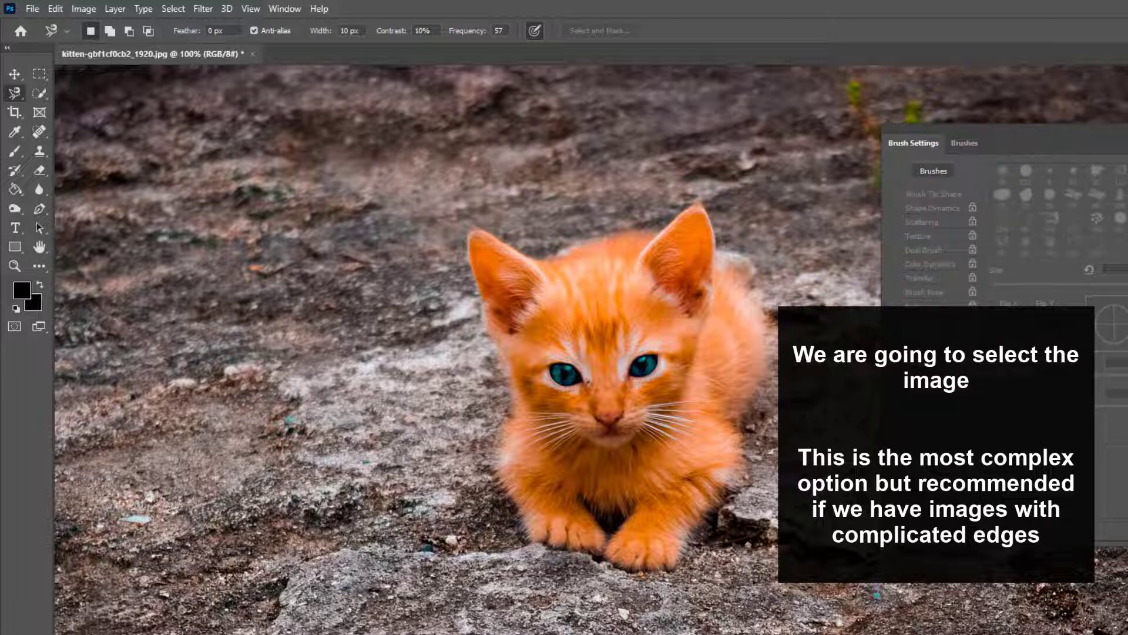
pyautogui.click(1124, 128)
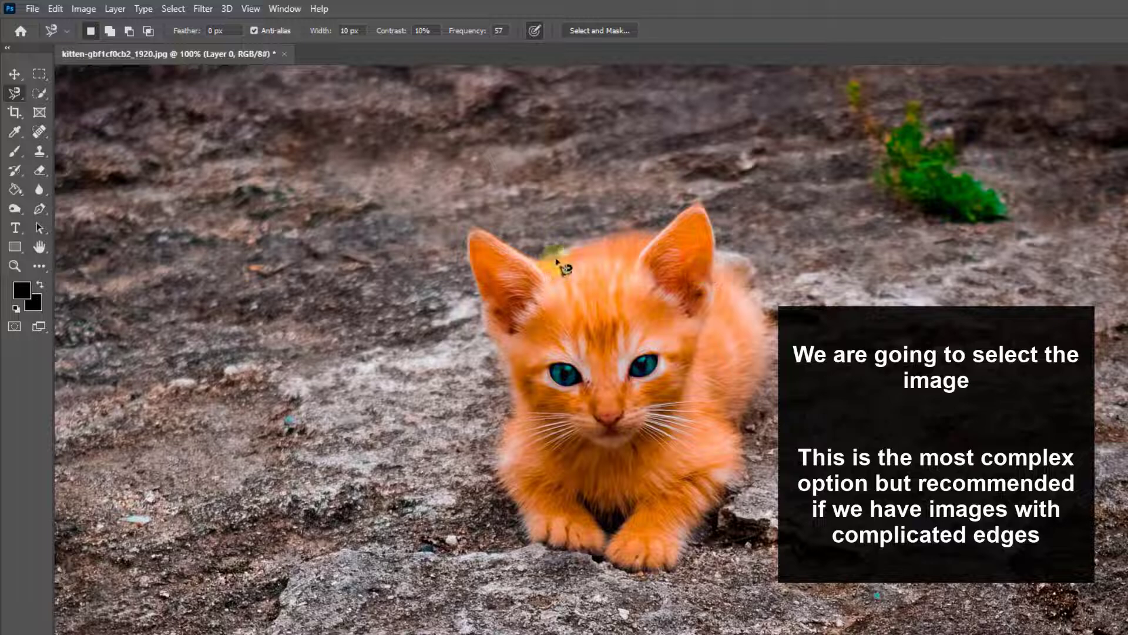
# - Trace the kitten's full outline with the Magnetic Lasso, starting beside the ear on top of the head, and close the selection
pyautogui.click(556, 258)
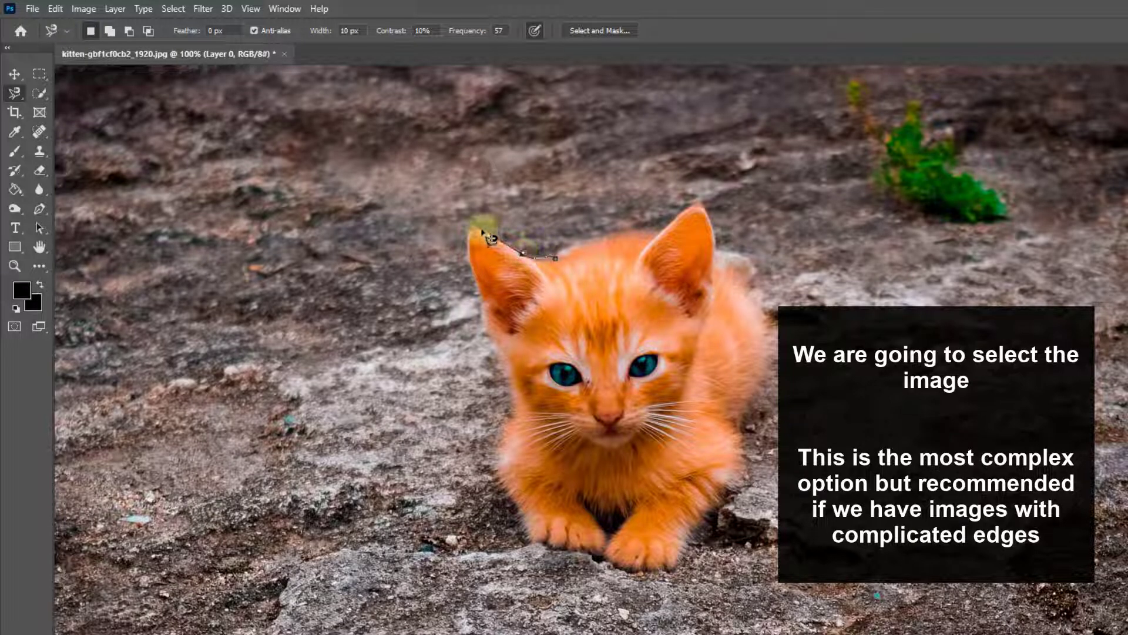
pyautogui.click(468, 237)
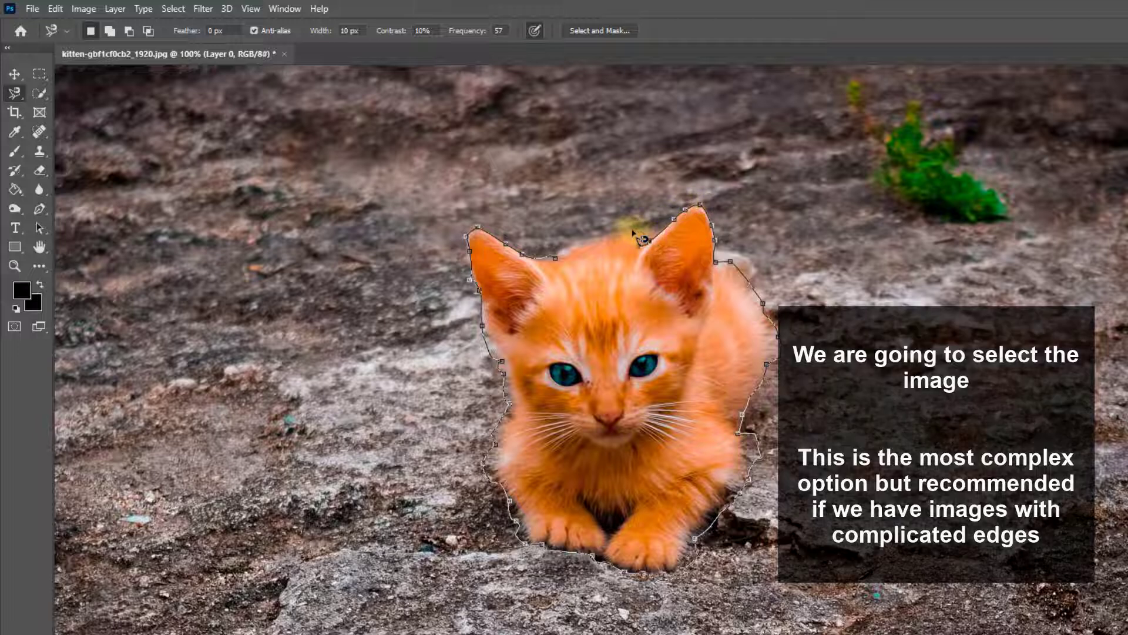
pyautogui.click(558, 261)
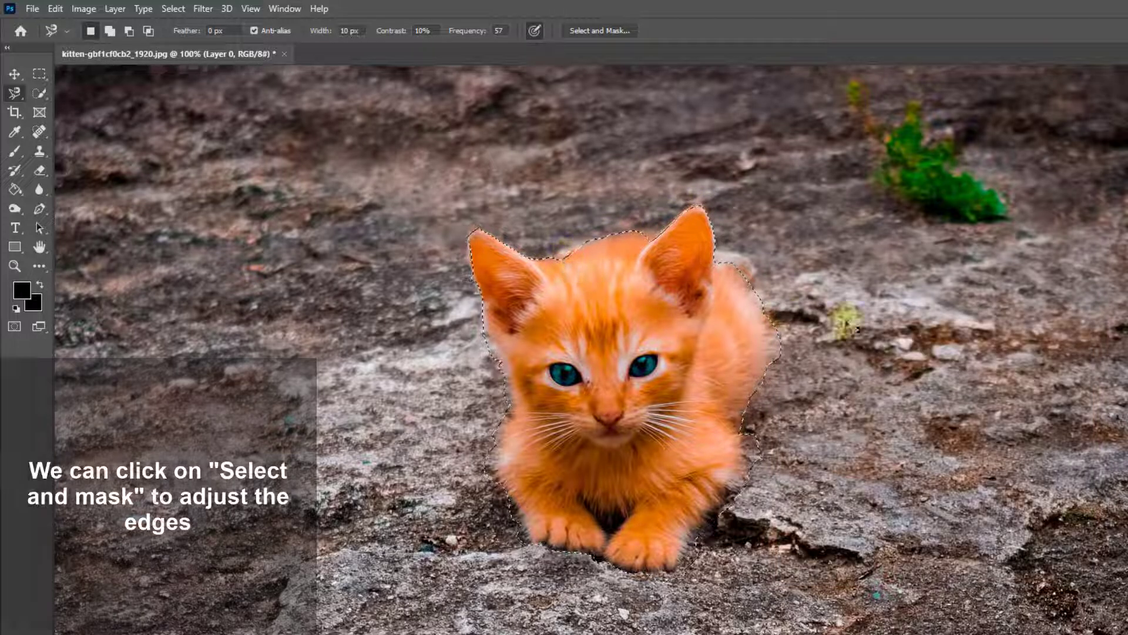
# - Refine the lassoed kitten in Select and Mask with Smooth 44, Feather 16.3 px and a reduced Shift Edge, and add a layer mask
pyautogui.click(594, 31)
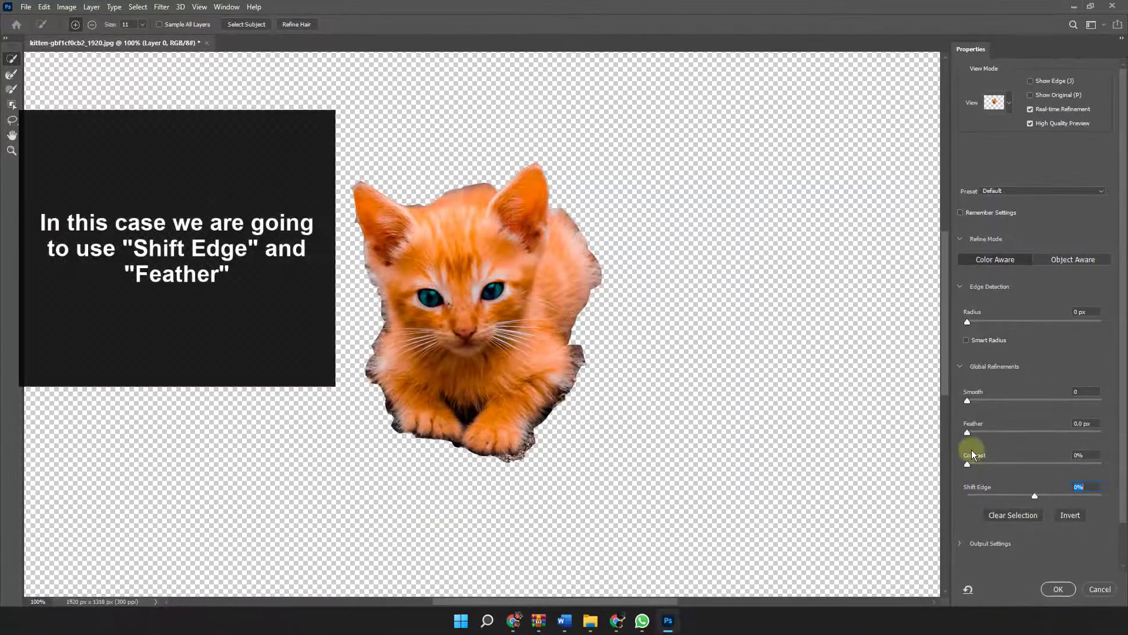
pyautogui.moveTo(1036, 494); pyautogui.dragTo(1037, 495)
pyautogui.moveTo(968, 432); pyautogui.dragTo(1024, 432)
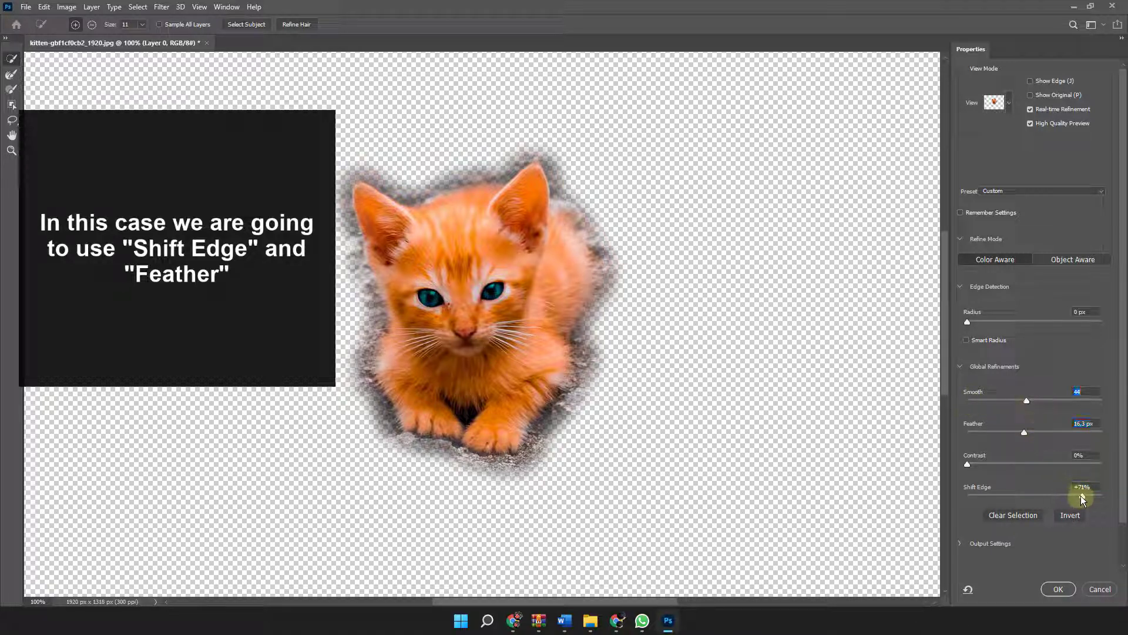
pyautogui.moveTo(1082, 495); pyautogui.dragTo(1027, 495)
pyautogui.click(1057, 588)
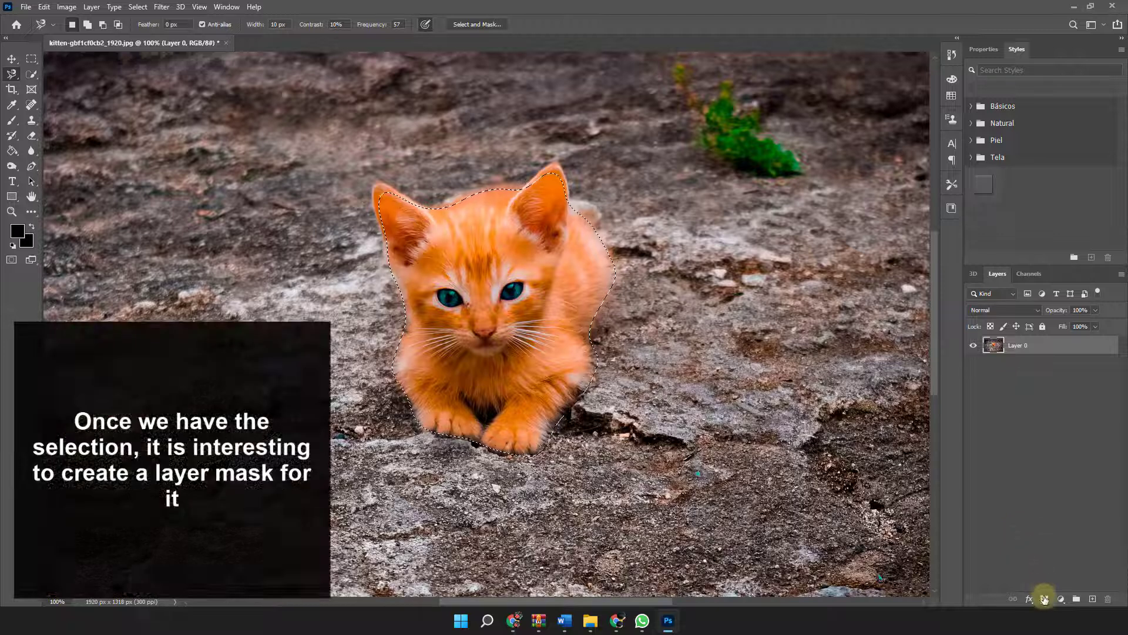
pyautogui.click(1045, 600)
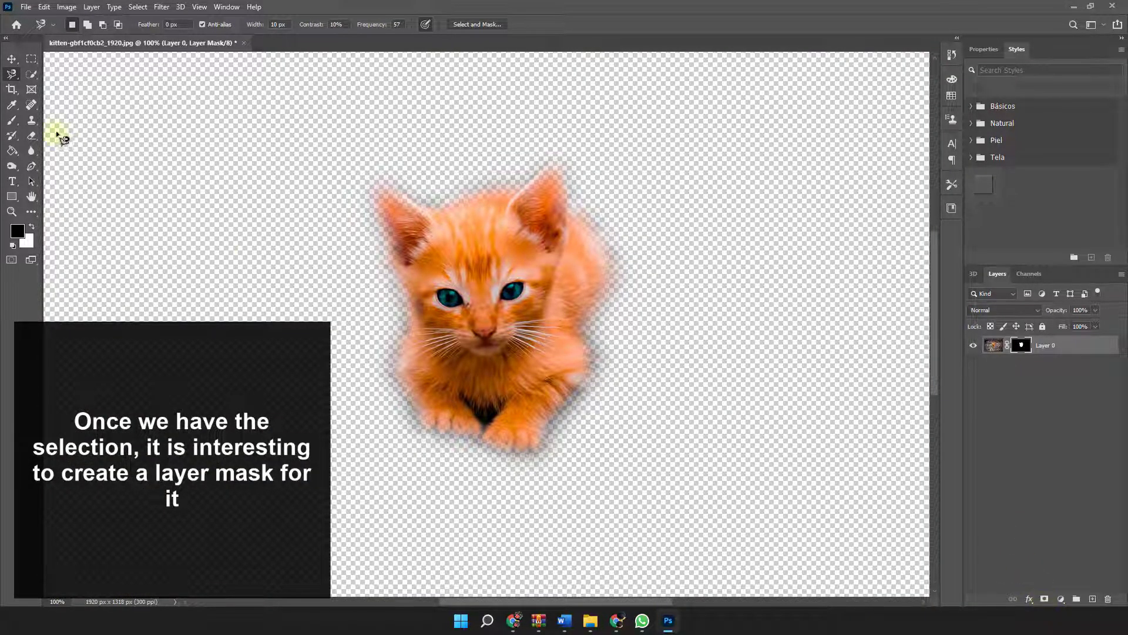
# - Paint white on the layer mask with a soft 40 px brush to restore the kitten's faded ear, cheek and front paw edges
pyautogui.click(17, 123)
pyautogui.rightClick(607, 270)
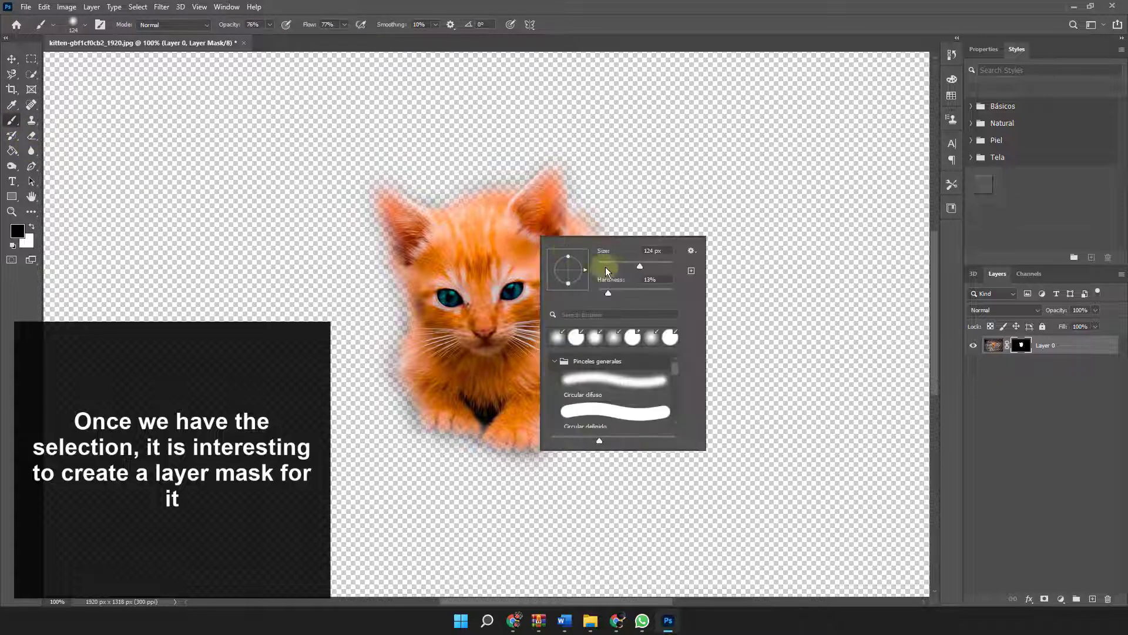
pyautogui.click(552, 191)
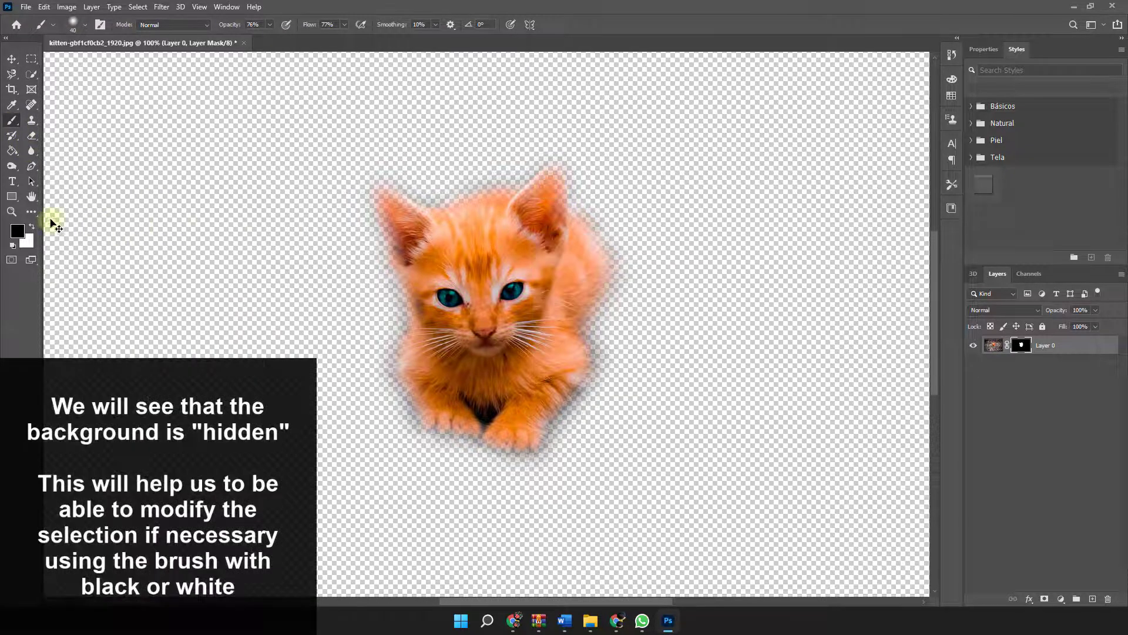
pyautogui.click(33, 228)
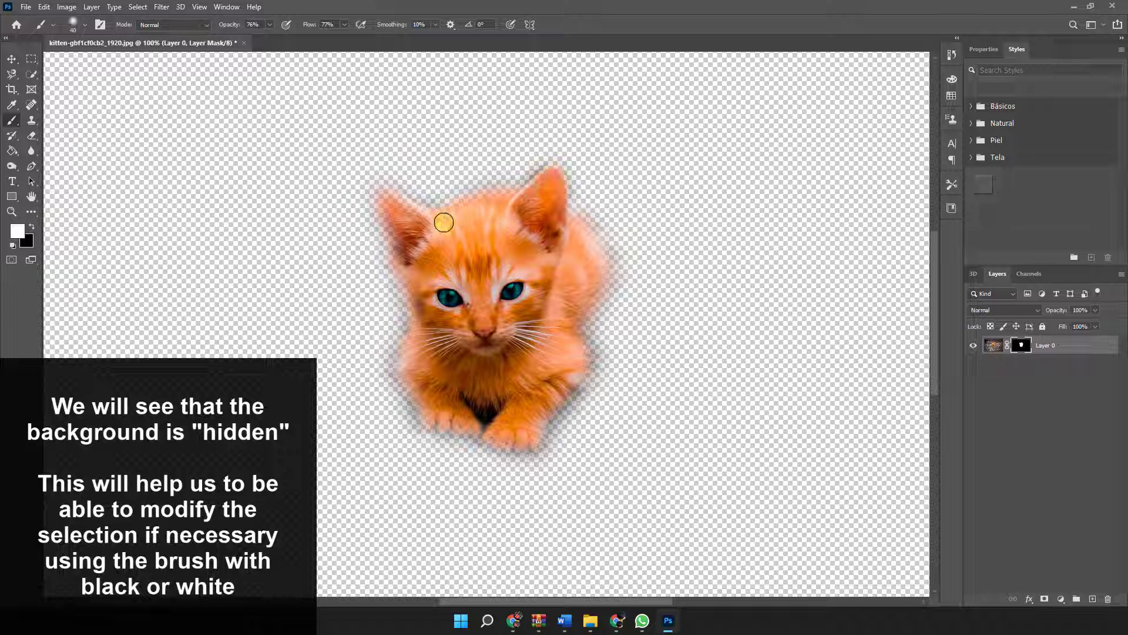
pyautogui.moveTo(380, 195); pyautogui.dragTo(418, 332)
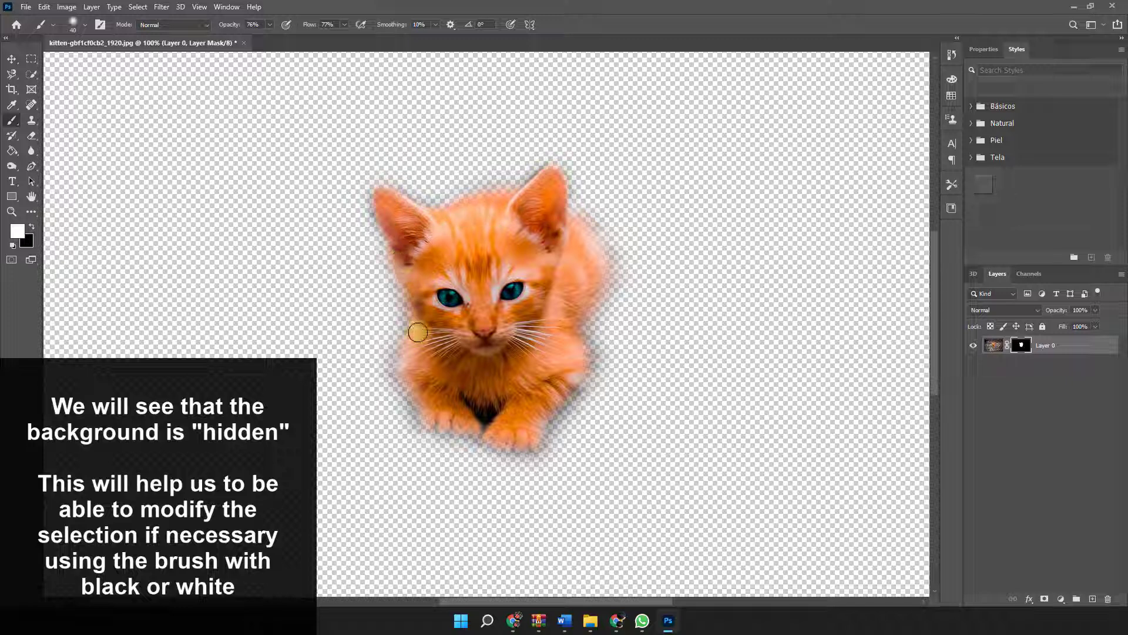
pyautogui.moveTo(406, 386)
pyautogui.mouseDown()
pyautogui.moveTo(420, 410)
pyautogui.moveTo(490, 436)
pyautogui.mouseUp()
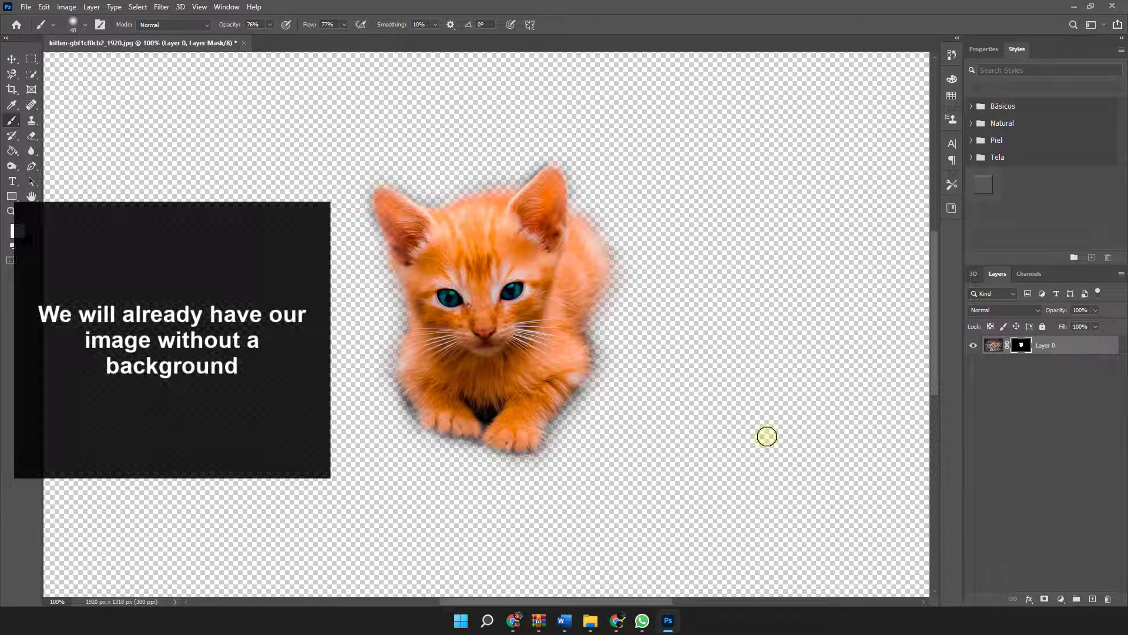
# - Copy the masked kitten layer into the bedroom photo with the Move tool and place it on the near side of the bed
pyautogui.keyDown('ctrl'); pyautogui.keyDown('alt'); pyautogui.click(519, 352); pyautogui.keyUp('alt'); pyautogui.keyUp('ctrl')
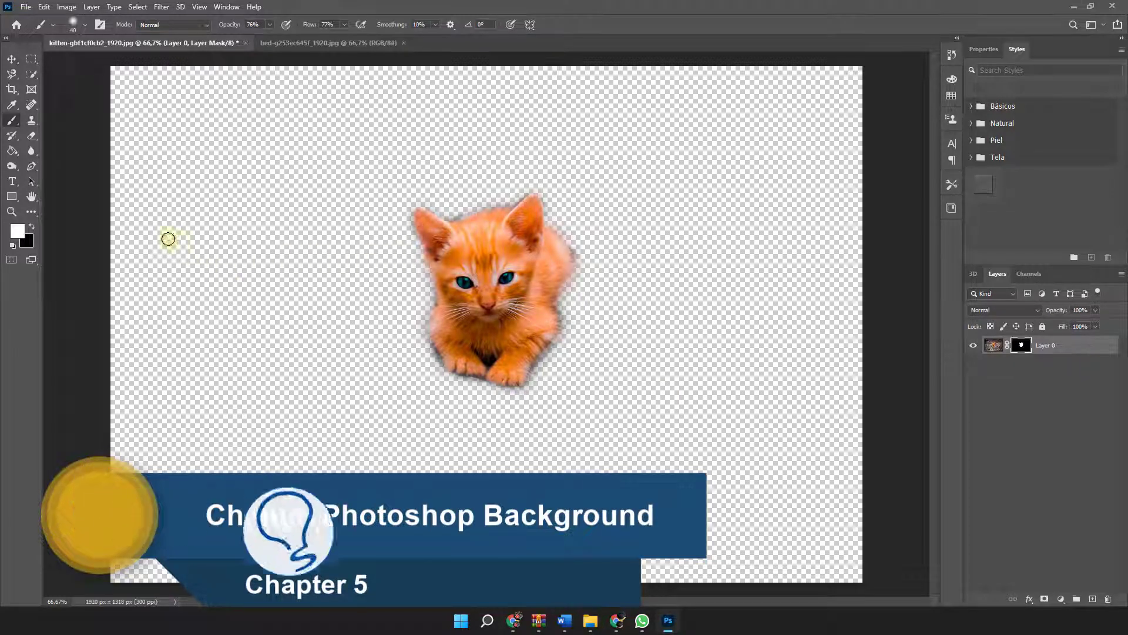
pyautogui.click(283, 44)
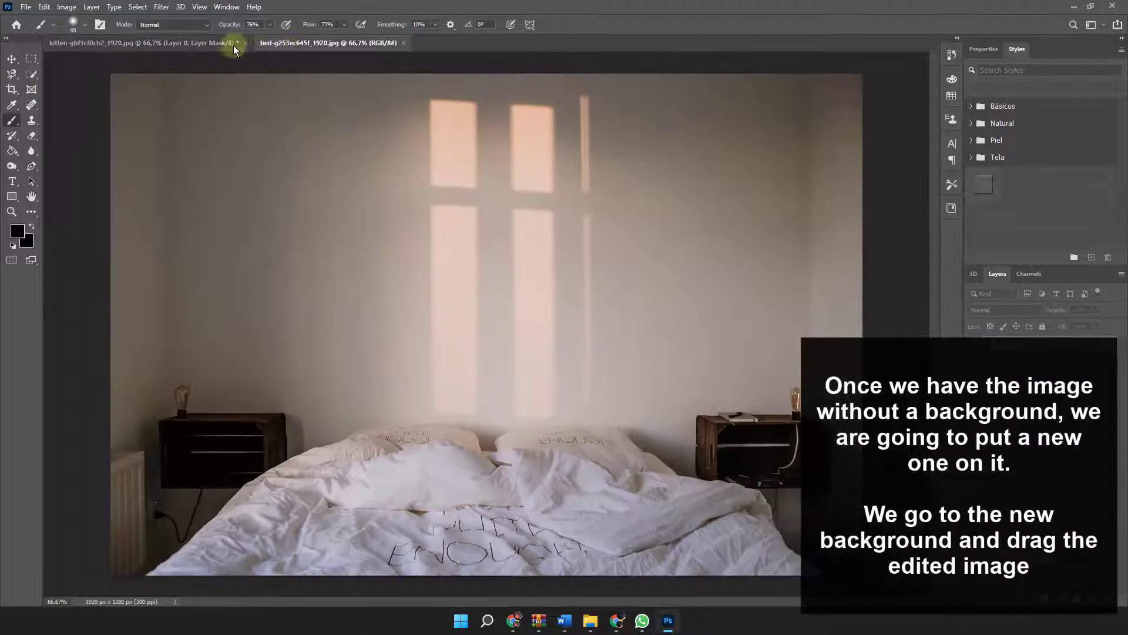
pyautogui.click(234, 45)
pyautogui.click(13, 57)
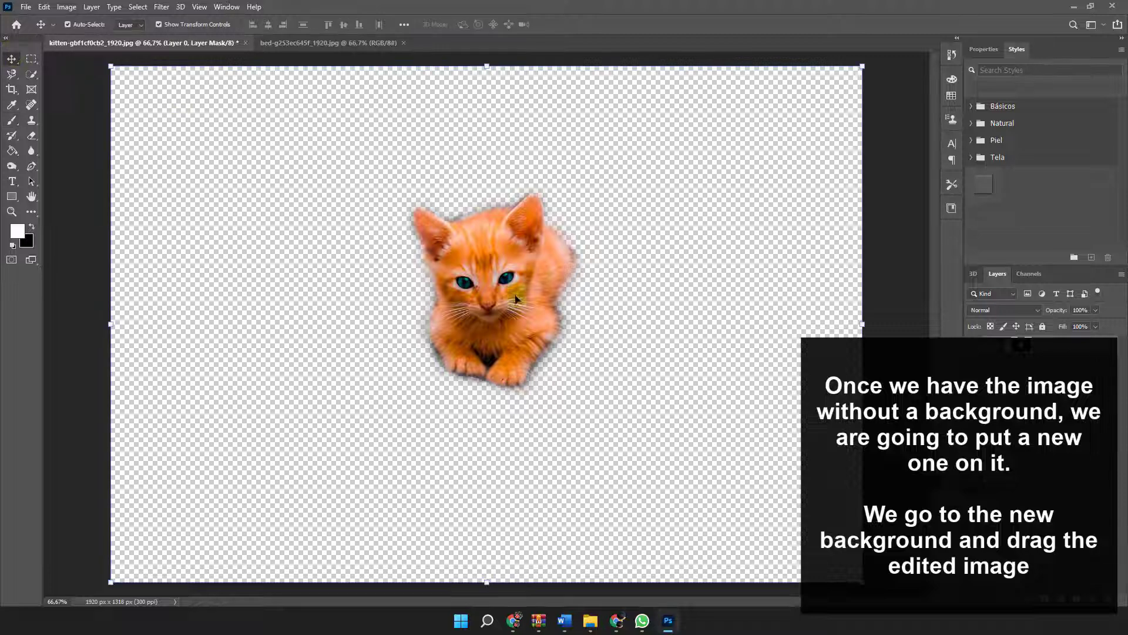
pyautogui.moveTo(515, 299); pyautogui.dragTo(378, 126)
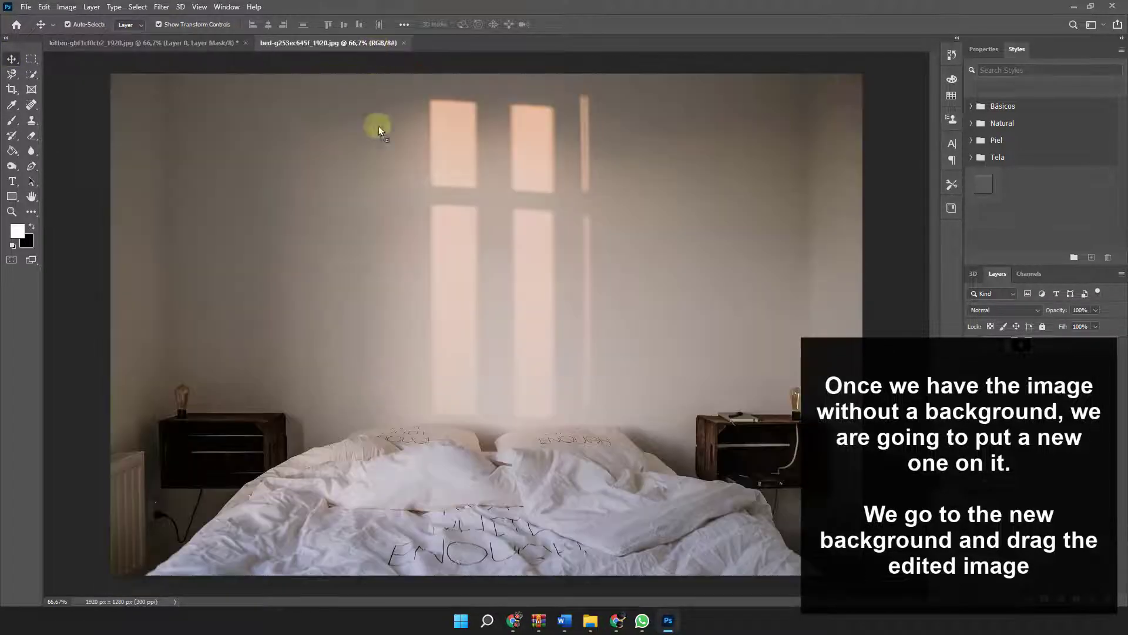
pyautogui.moveTo(346, 506); pyautogui.dragTo(342, 506)
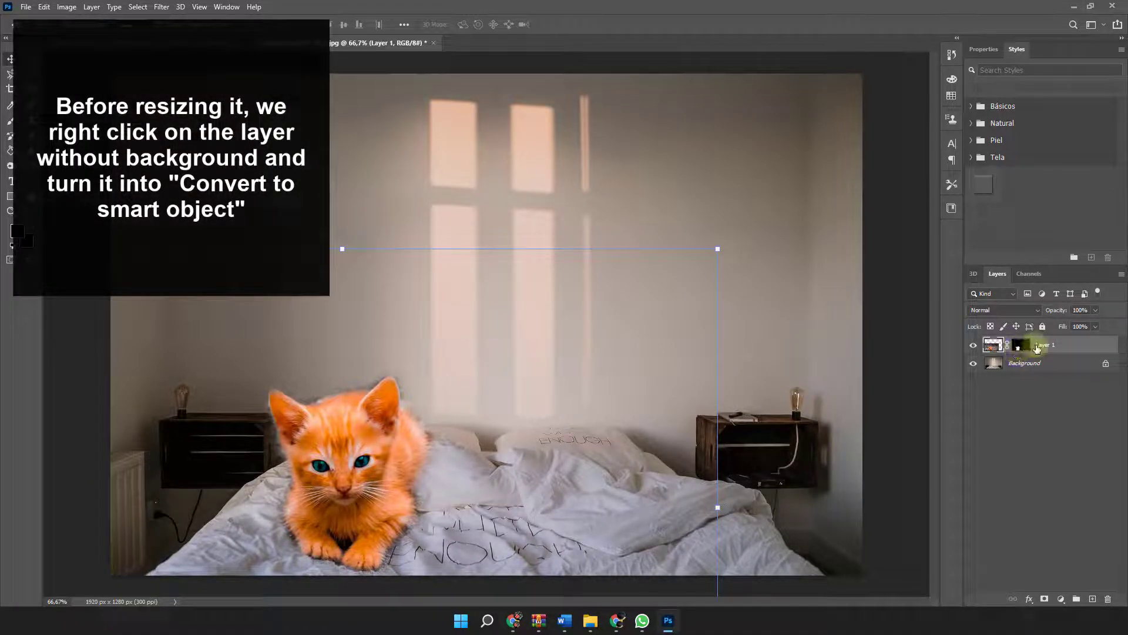
# - Unlock the bedroom background layer and convert the kitten layer to a Smart Object
pyautogui.click(1053, 363)
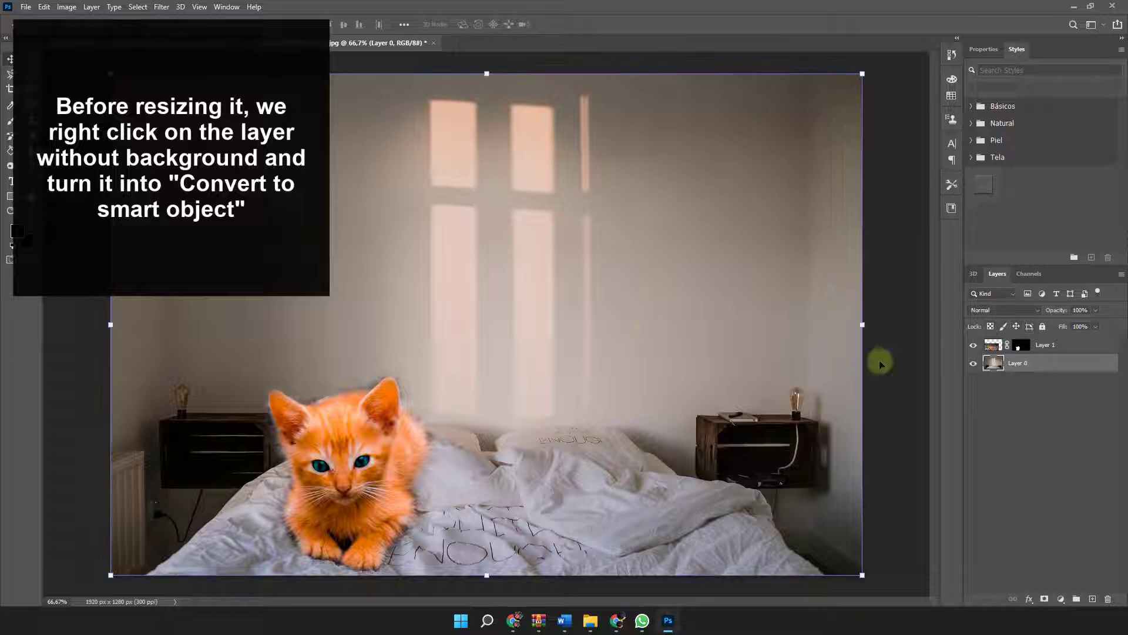
pyautogui.click(1022, 345)
pyautogui.rightClick(1044, 335)
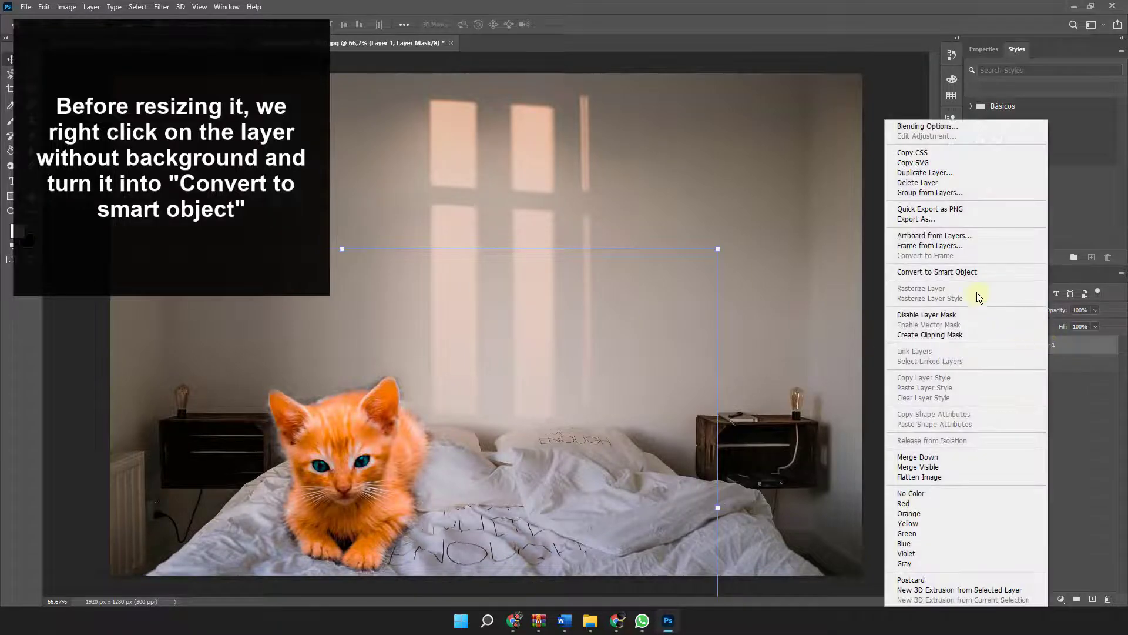
pyautogui.click(938, 272)
# - Scale the kitten down to a small size, place it at the bed's lower-left corner, and apply the transform
pyautogui.moveTo(448, 364); pyautogui.dragTo(338, 492)
pyautogui.moveTo(299, 534); pyautogui.dragTo(283, 536)
pyautogui.press('Return')
pyautogui.click(567, 448)
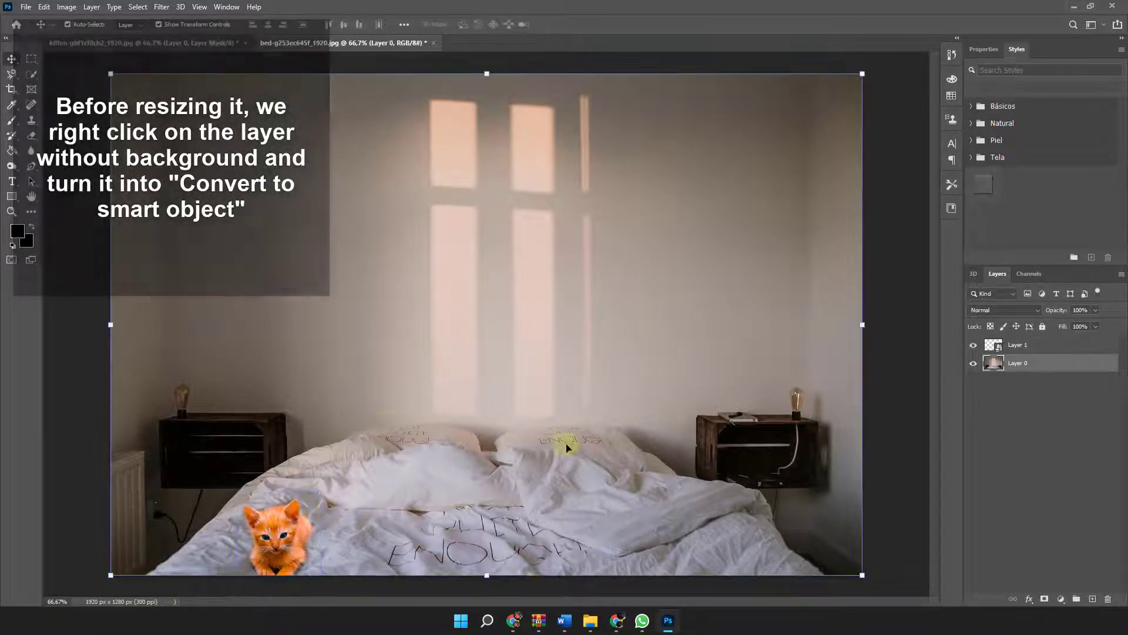
# - Rasterize the kitten's Smart Object layer
pyautogui.click(1025, 346)
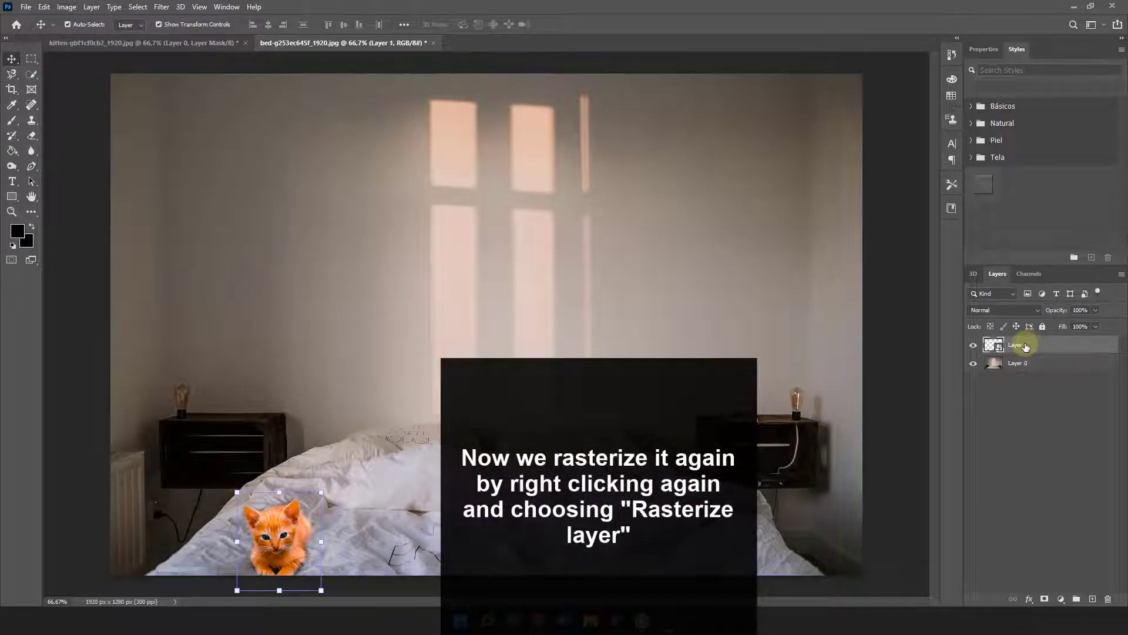
pyautogui.rightClick(1025, 346)
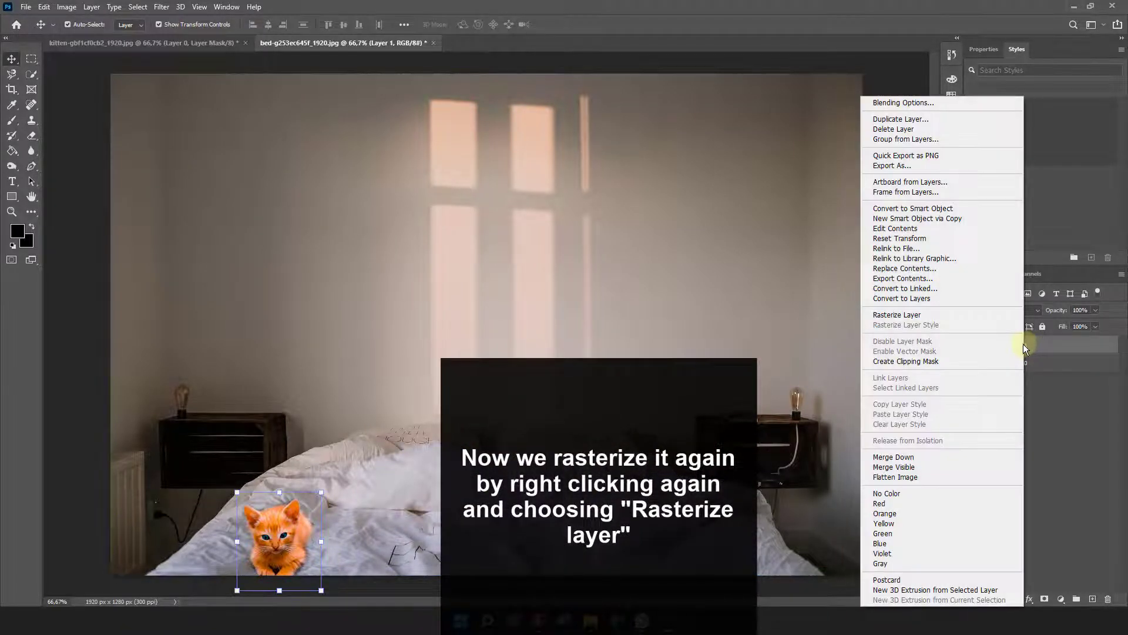
pyautogui.click(955, 318)
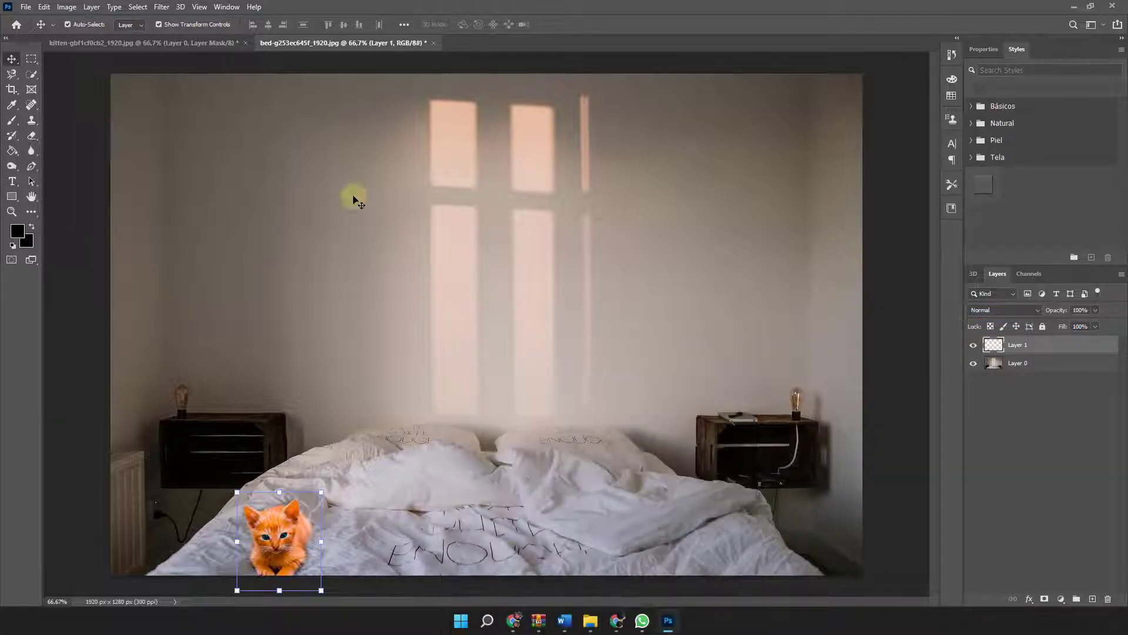
# - Start Match Color on the kitten layer with bed-g253ec645f_1920.jpg as the source and Layer 0 as its reference layer
pyautogui.click(72, 7)
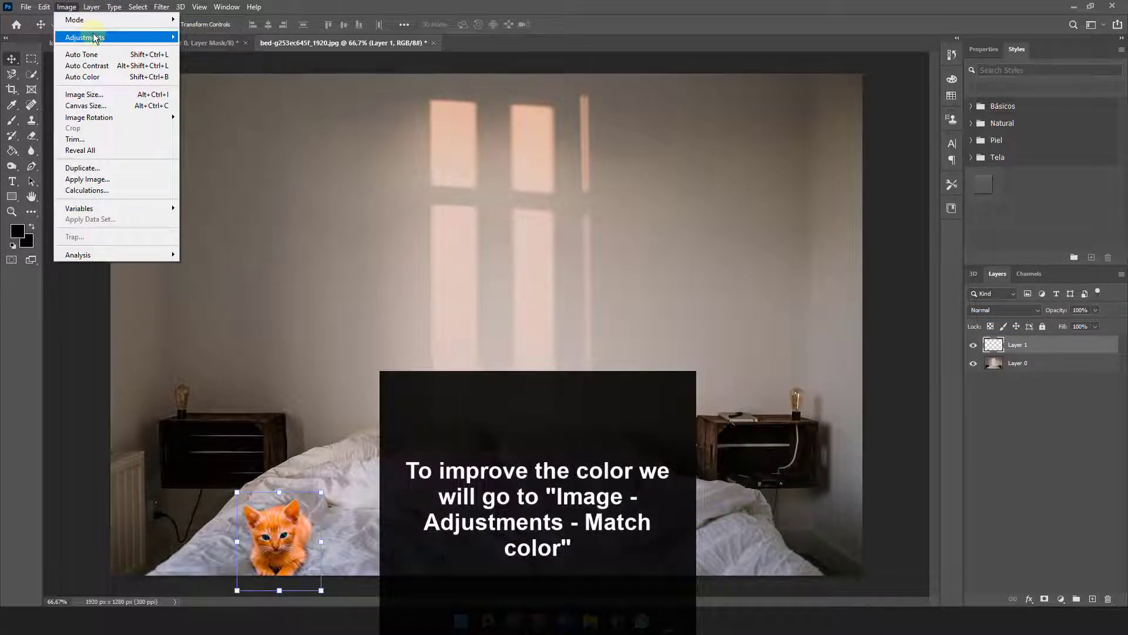
pyautogui.moveTo(95, 37)
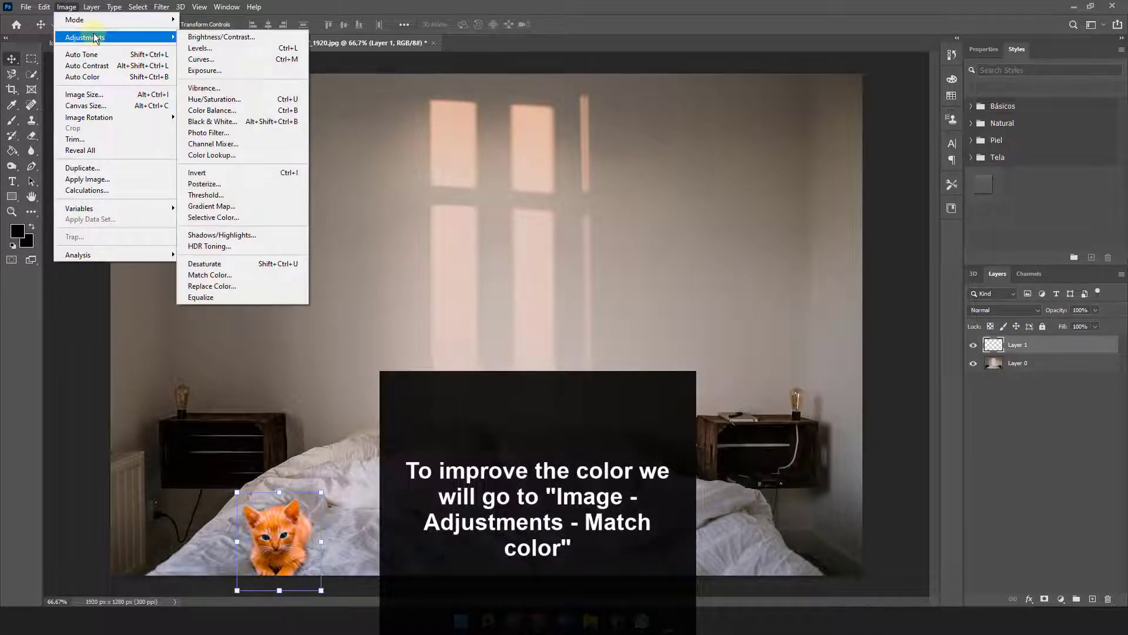
pyautogui.click(240, 274)
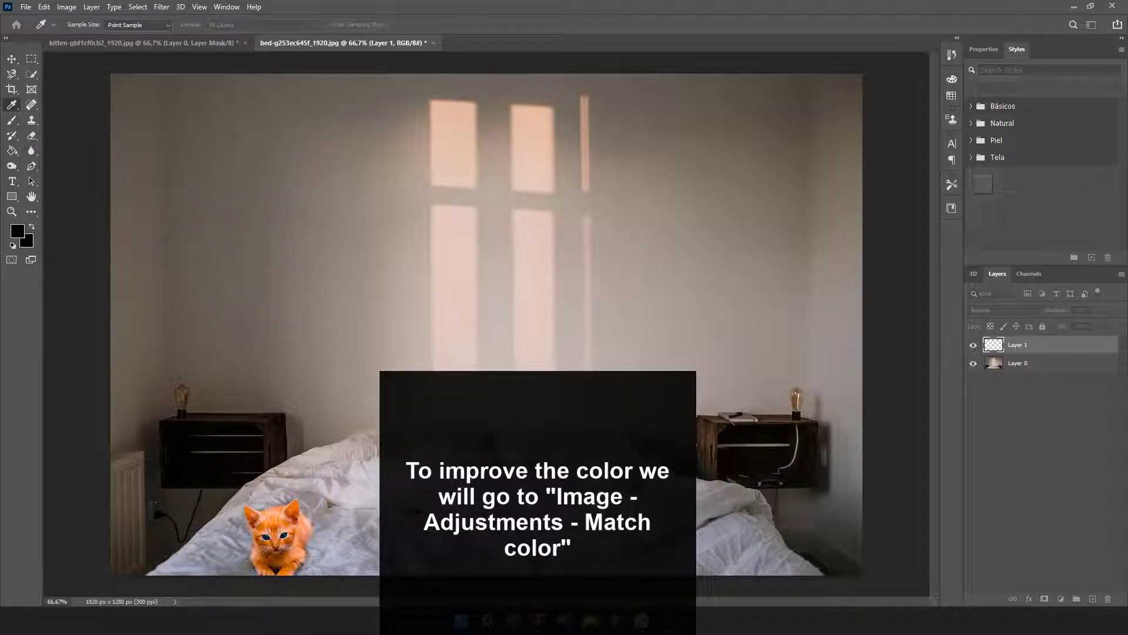
pyautogui.click(481, 327)
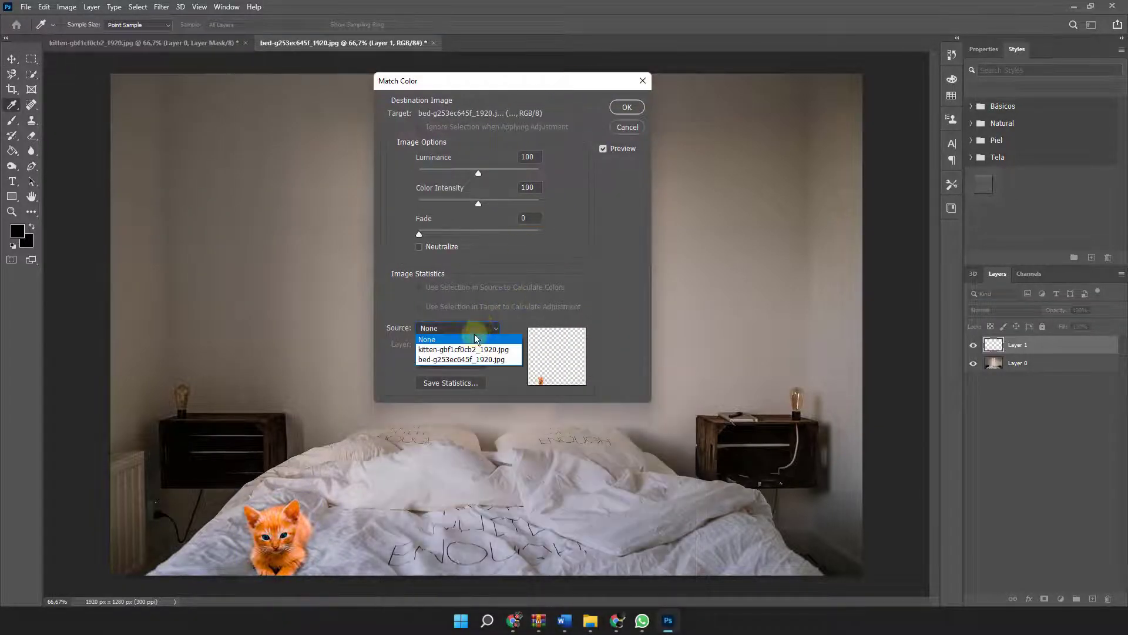
pyautogui.click(453, 360)
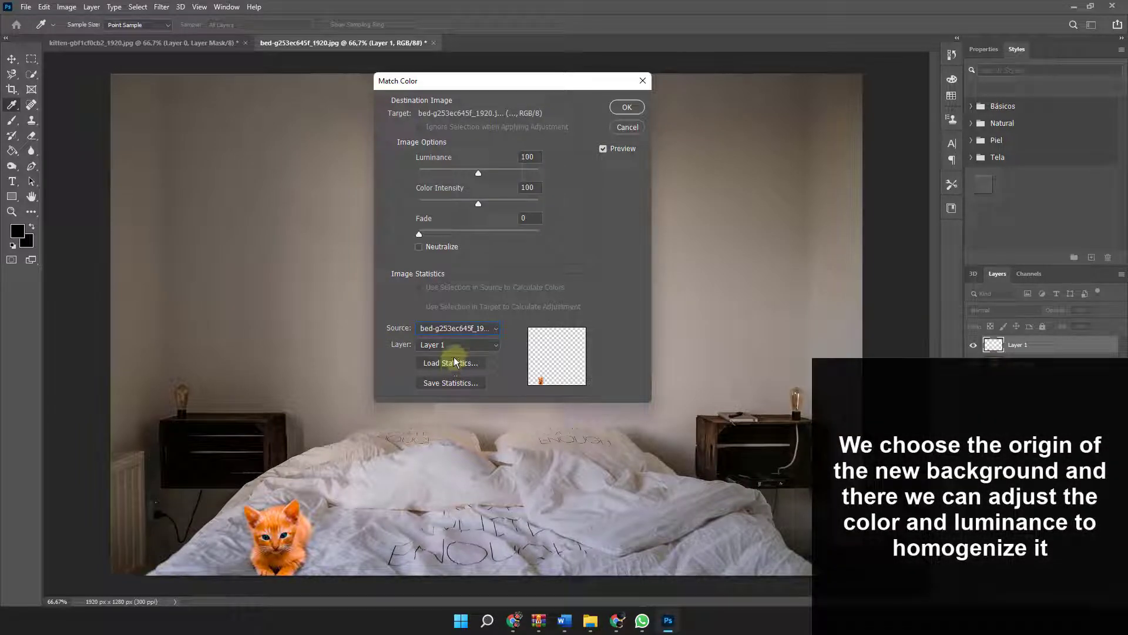
pyautogui.click(454, 346)
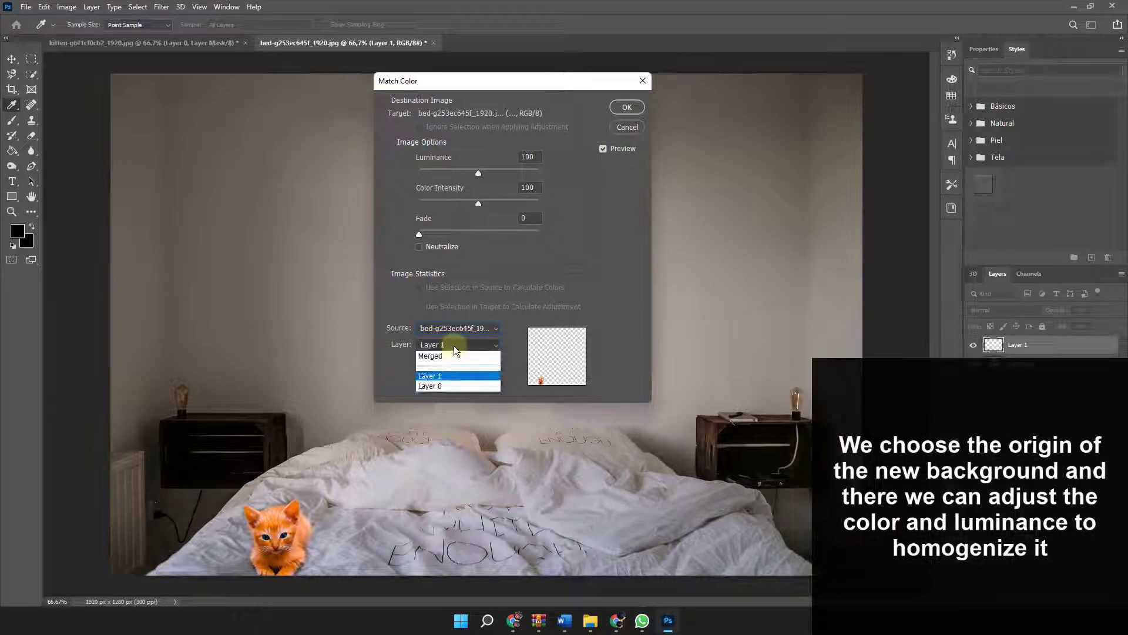
pyautogui.click(441, 386)
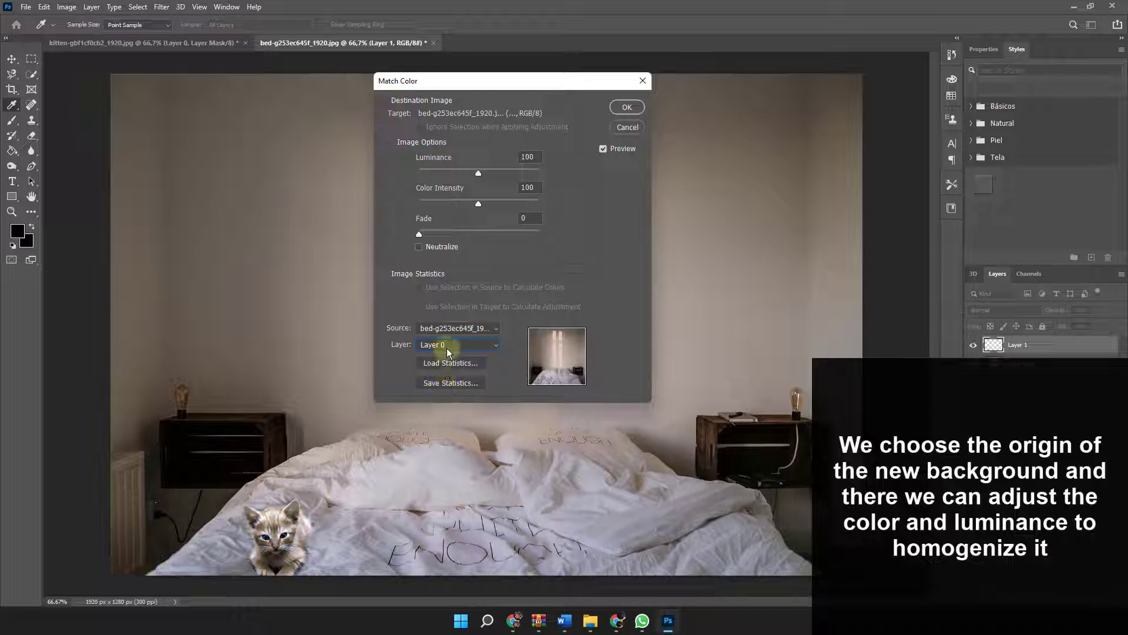
# - Set the color match's Fade to 66, raise Color Intensity slightly above 100, apply it, and deselect the kitten layer
pyautogui.click(433, 233)
pyautogui.moveTo(445, 232); pyautogui.dragTo(528, 228)
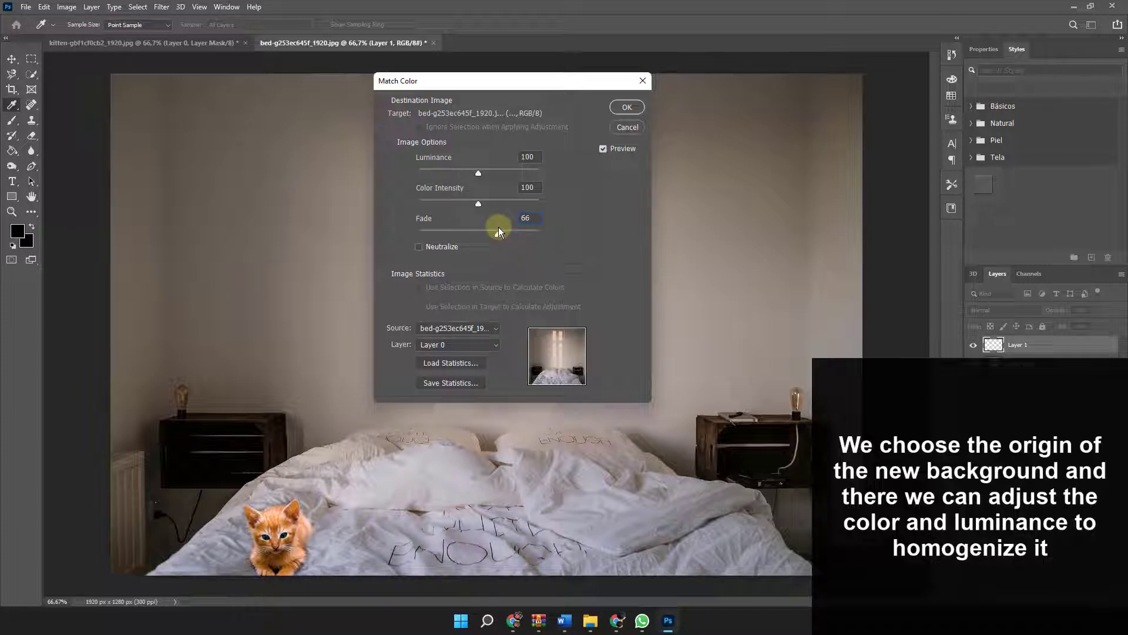
pyautogui.moveTo(478, 204); pyautogui.dragTo(467, 203)
pyautogui.click(486, 203)
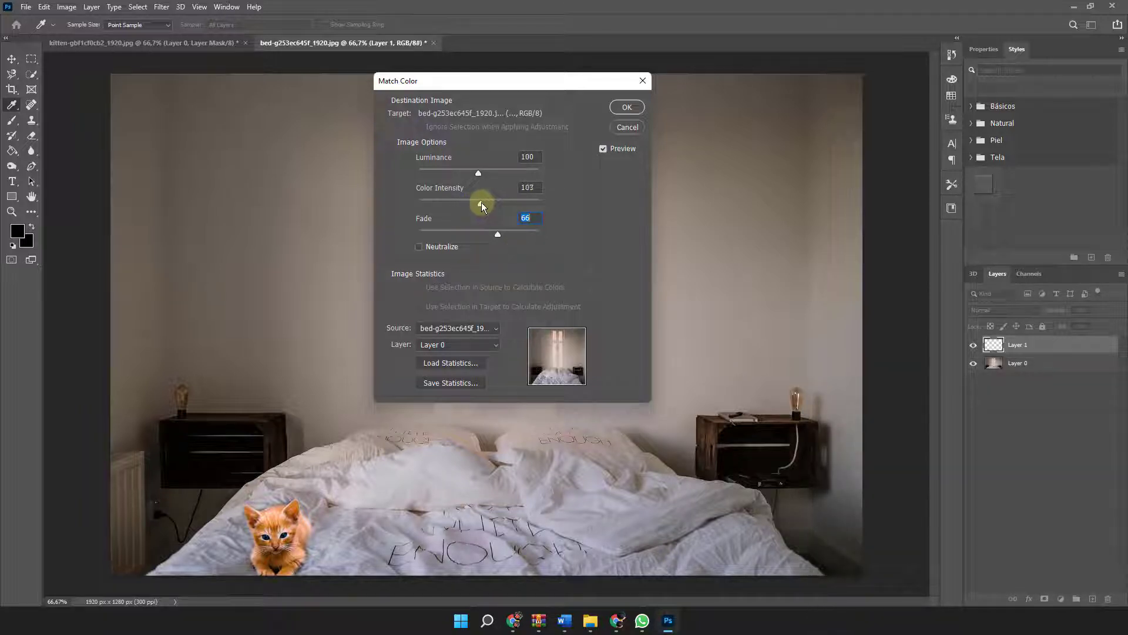
pyautogui.click(625, 107)
pyautogui.press('v')
pyautogui.click(887, 386)
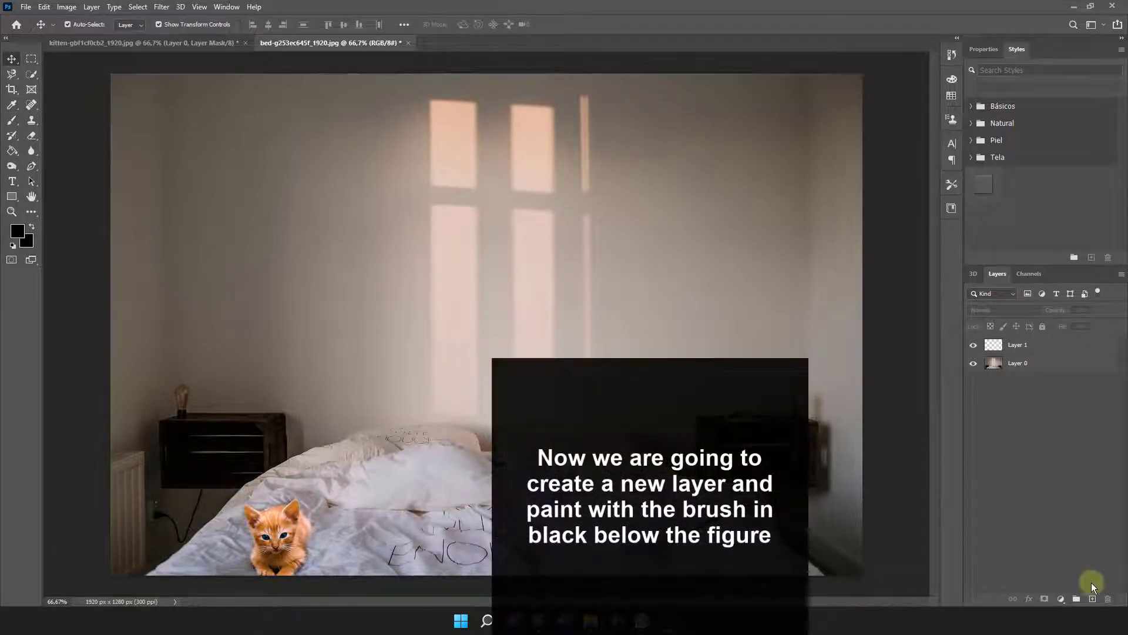
# - Add a new layer beneath the kitten layer and brush a black shadow along the kitten's lower and side edges
pyautogui.click(1092, 599)
pyautogui.moveTo(1044, 351); pyautogui.dragTo(1036, 371)
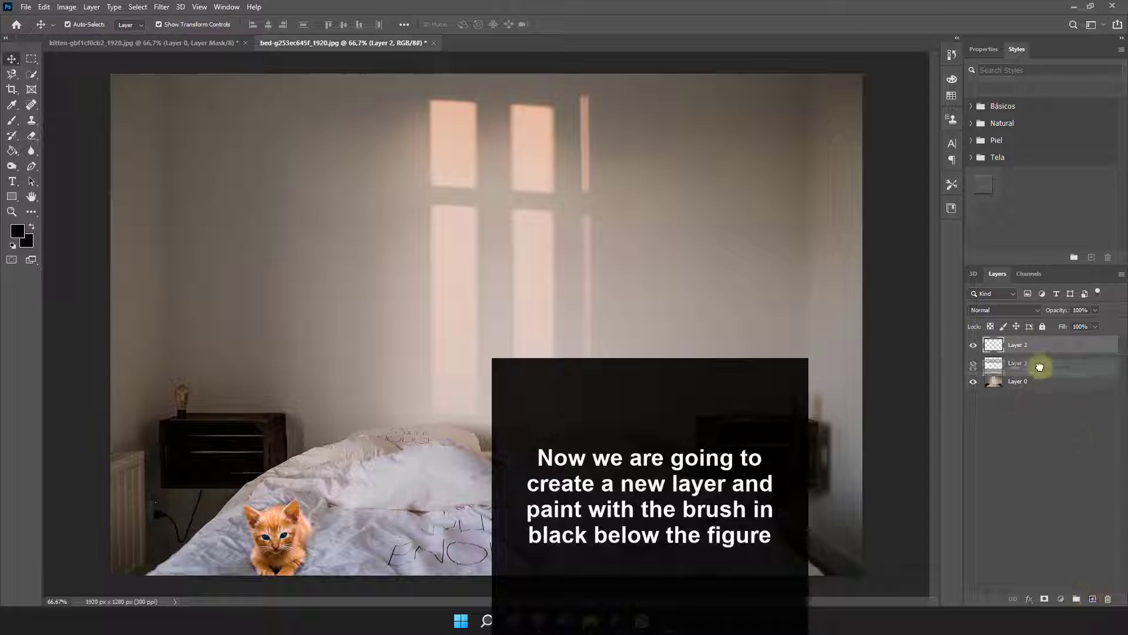
pyautogui.click(11, 119)
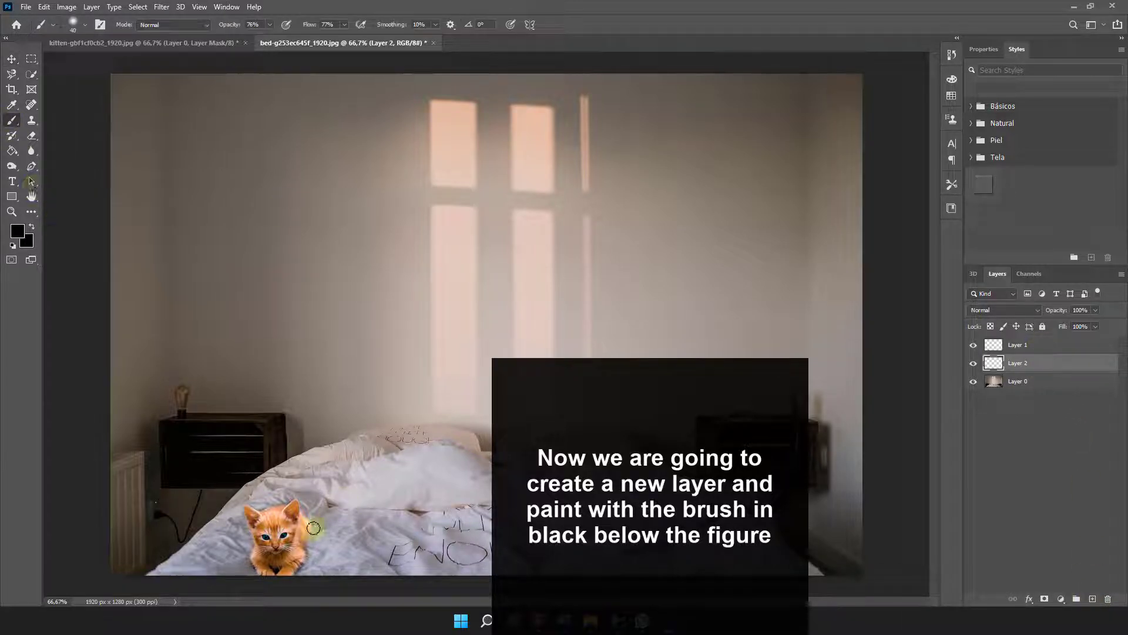
pyautogui.moveTo(289, 570)
pyautogui.mouseDown()
pyautogui.moveTo(306, 528)
pyautogui.moveTo(259, 570)
pyautogui.moveTo(254, 548)
pyautogui.moveTo(261, 538)
pyautogui.moveTo(261, 575)
pyautogui.moveTo(282, 578)
pyautogui.moveTo(302, 565)
pyautogui.moveTo(301, 519)
pyautogui.mouseUp()
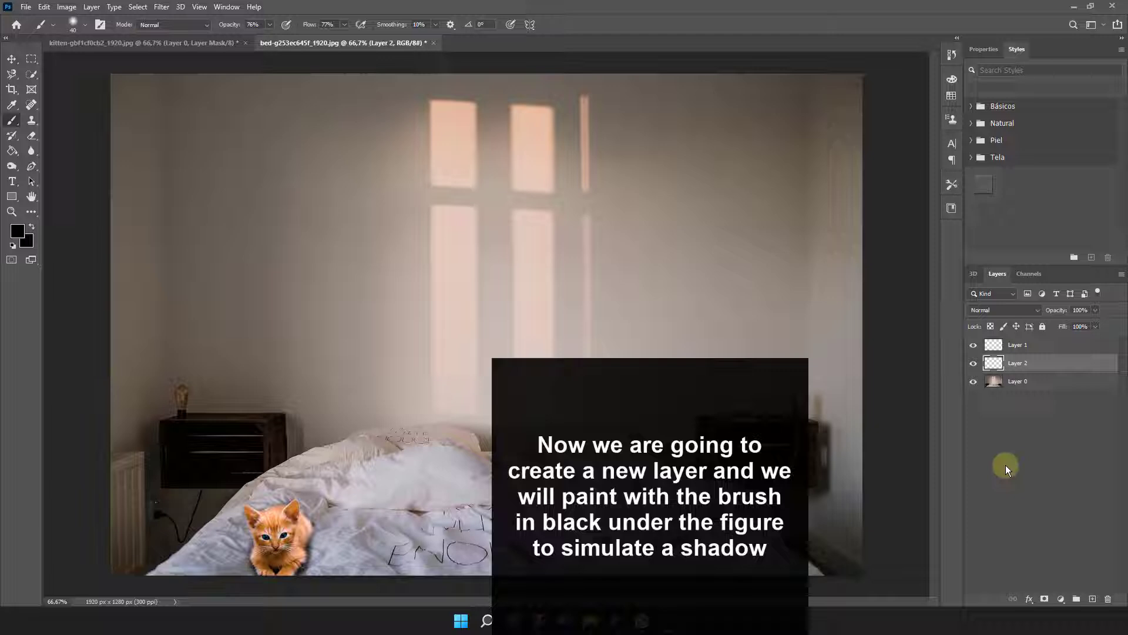
# - Set the shadow layer's blend mode to Darken and its opacity to 64%
pyautogui.click(1010, 310)
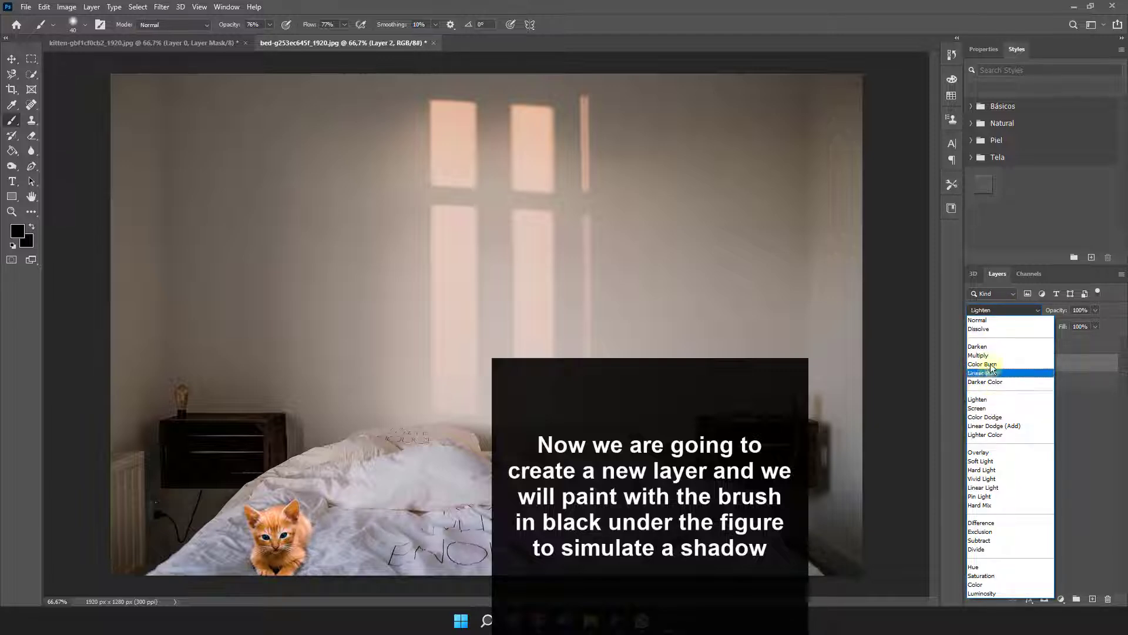
pyautogui.click(990, 347)
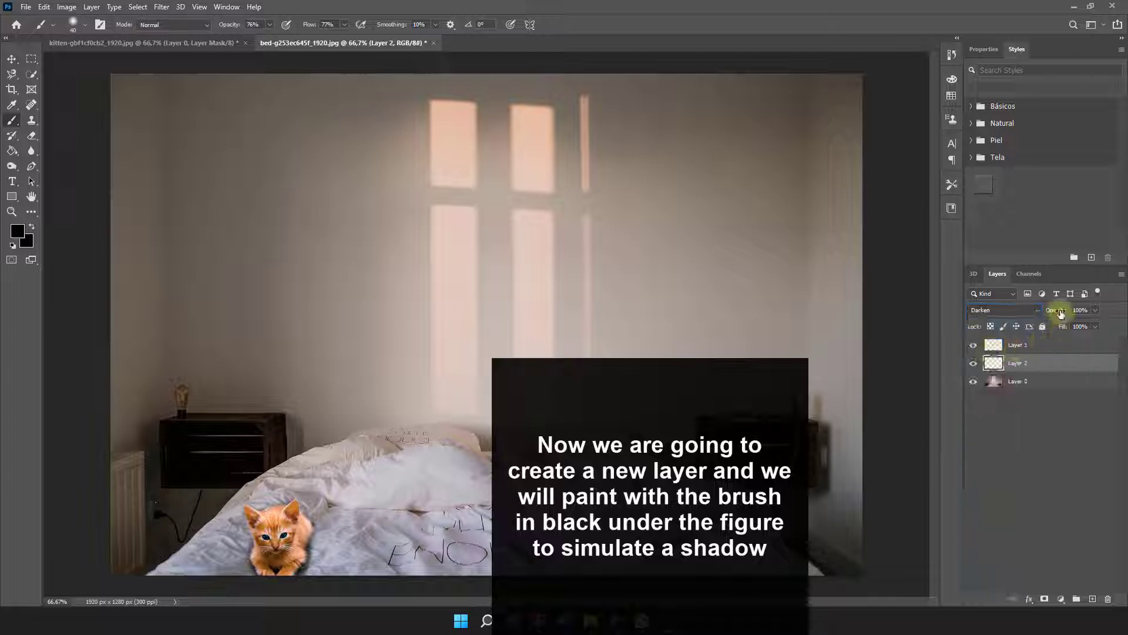
pyautogui.moveTo(1056, 311); pyautogui.dragTo(1043, 314)
# - Stretch the shadow to about 109% height, adjust its side edge to fit the kitten, and apply the transform
pyautogui.click(11, 59)
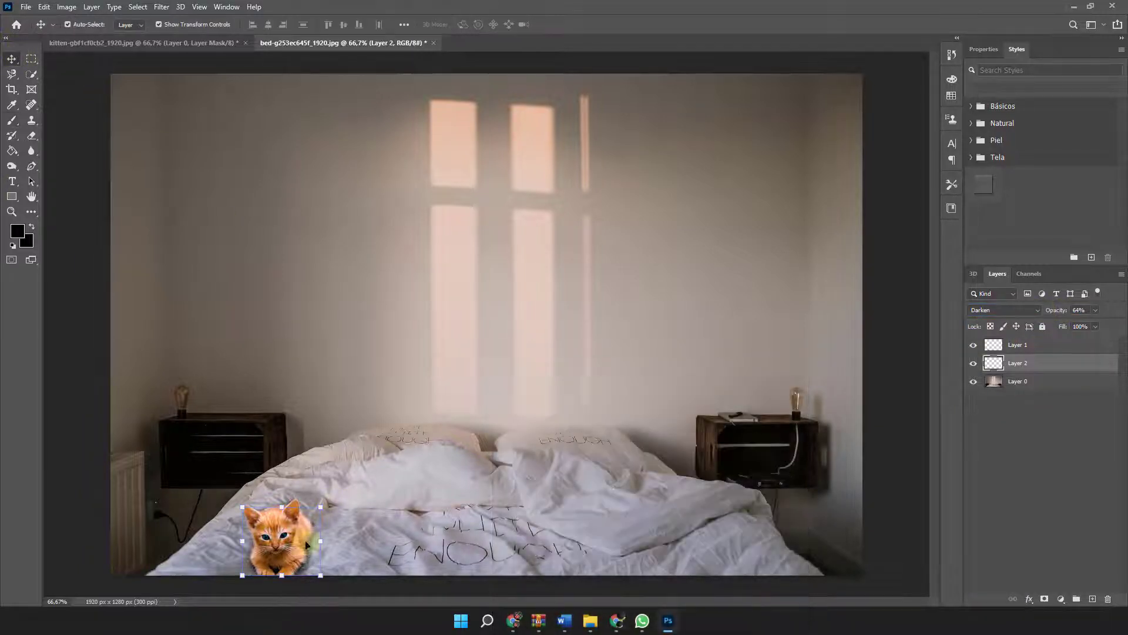
pyautogui.moveTo(281, 506); pyautogui.dragTo(280, 501)
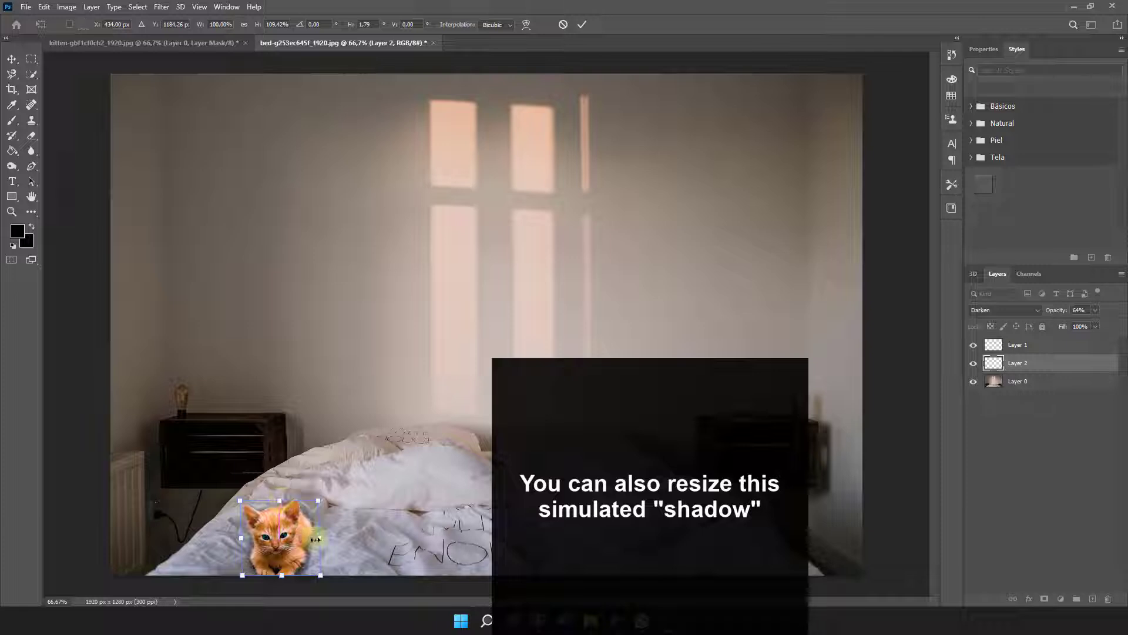
pyautogui.moveTo(321, 538); pyautogui.dragTo(317, 541)
pyautogui.click(457, 587)
pyautogui.click(423, 591)
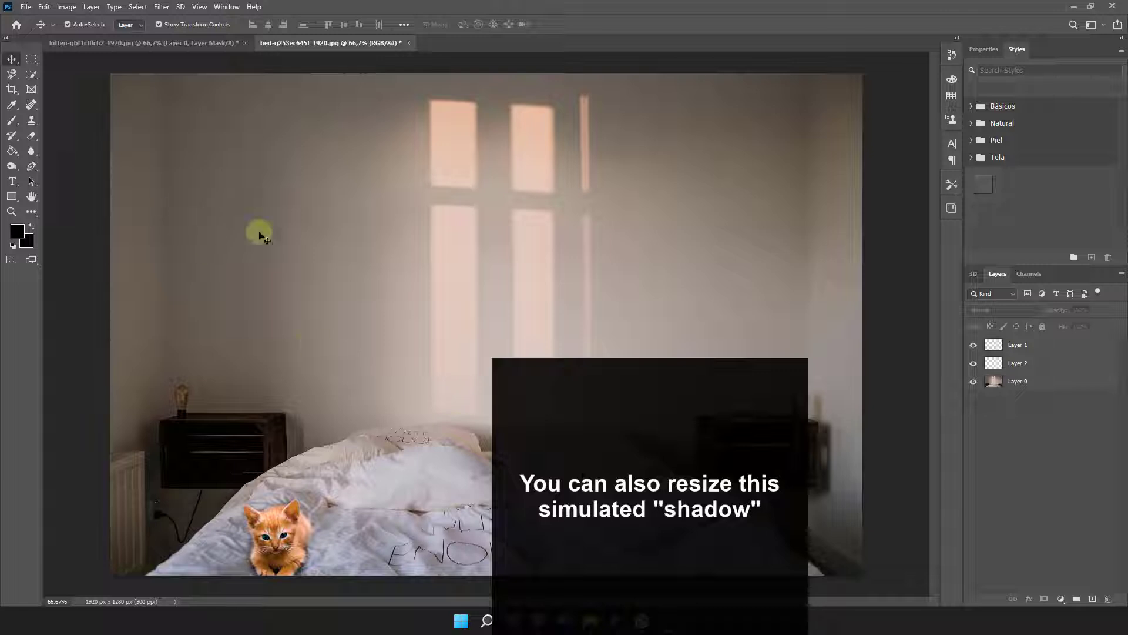
# - Review the Export As settings and available file formats for the finished composite, and close them without exporting
pyautogui.hotkey('ctrl', 'space')
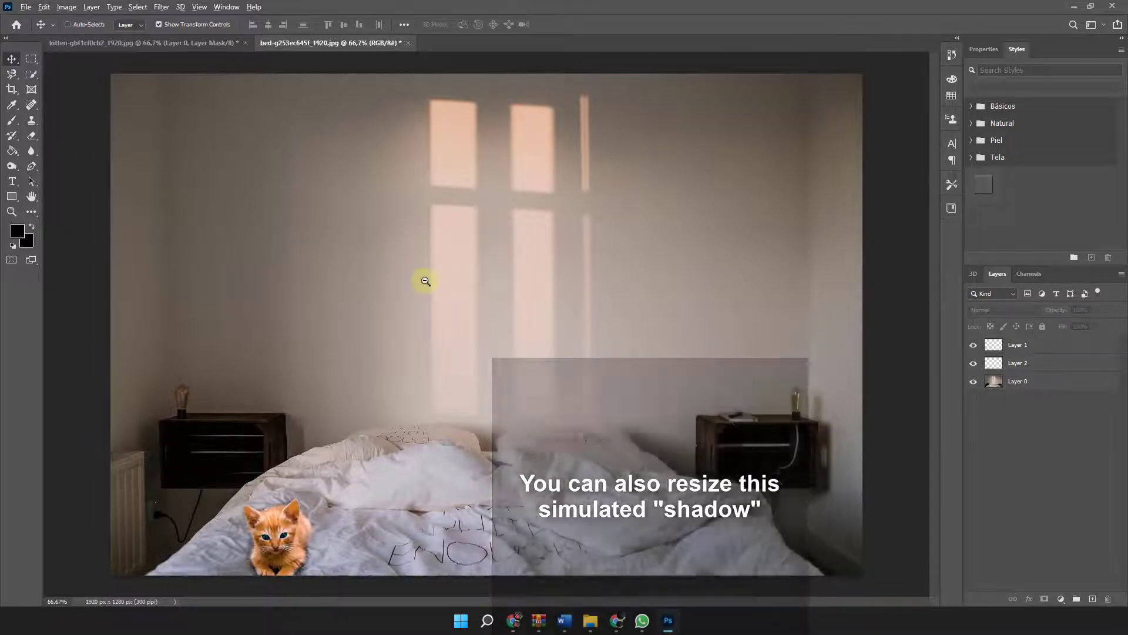
pyautogui.hotkey('ctrl', '-')
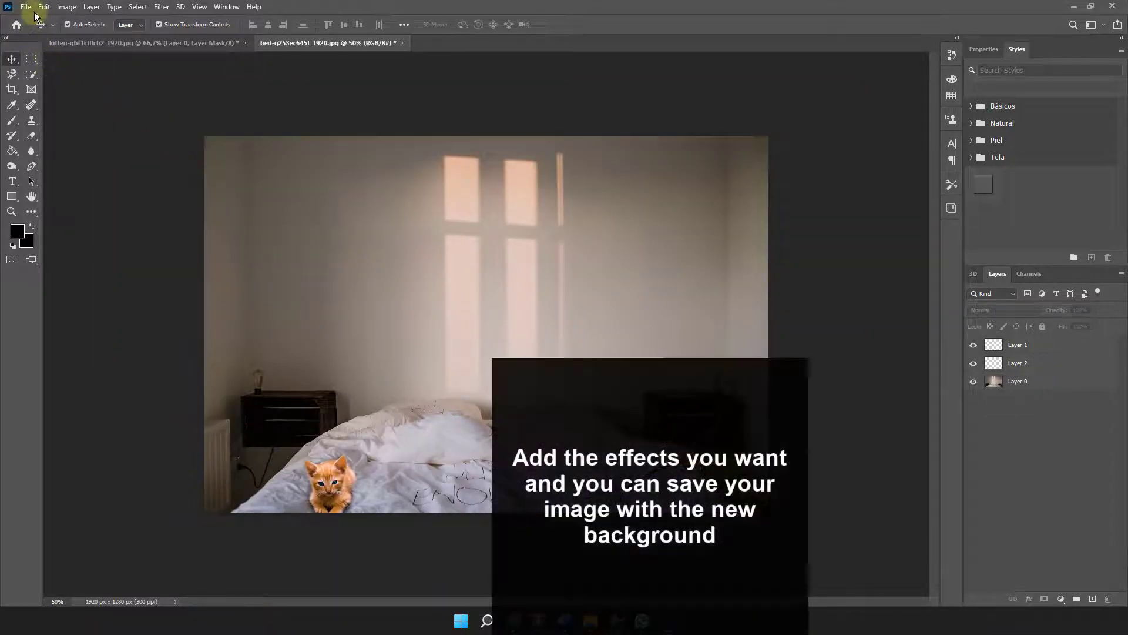
pyautogui.click(25, 7)
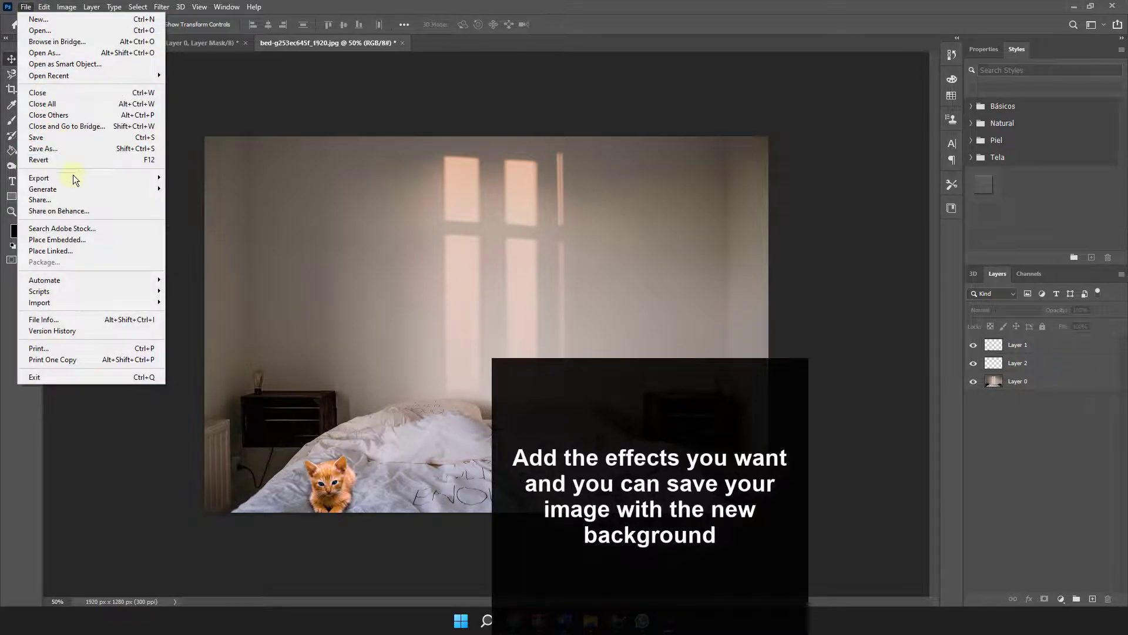
pyautogui.moveTo(80, 178)
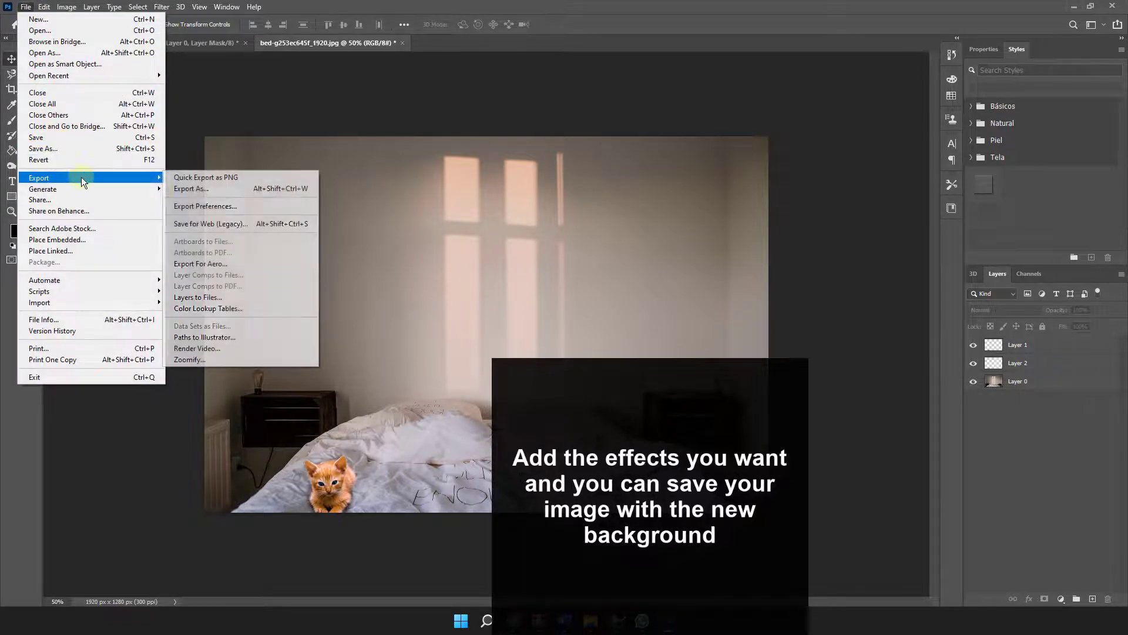
pyautogui.click(192, 189)
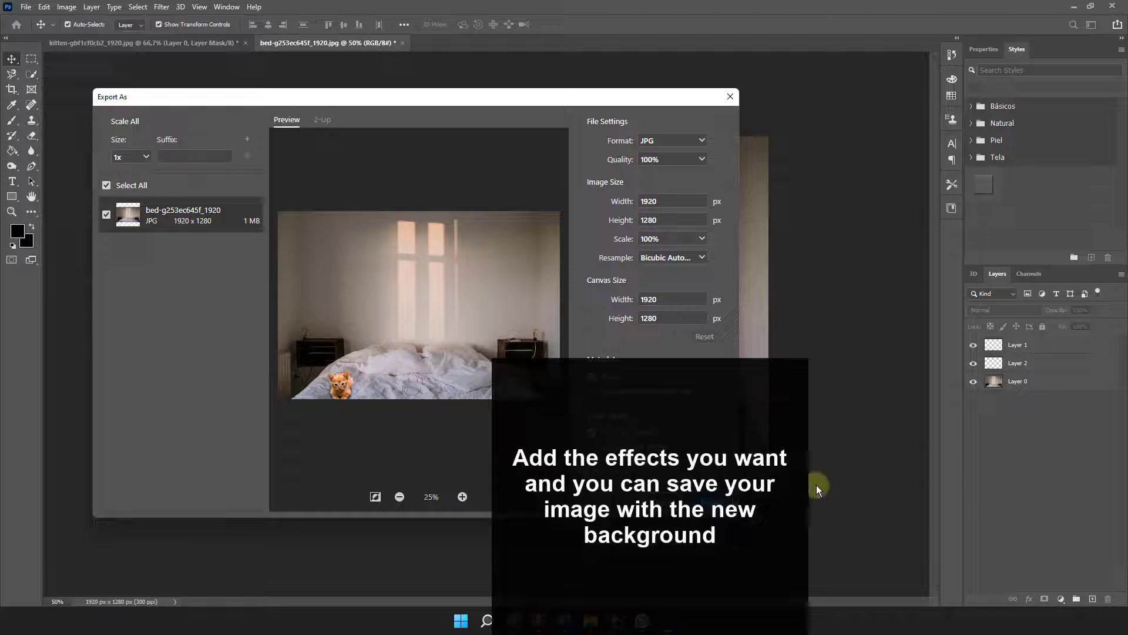
pyautogui.click(658, 144)
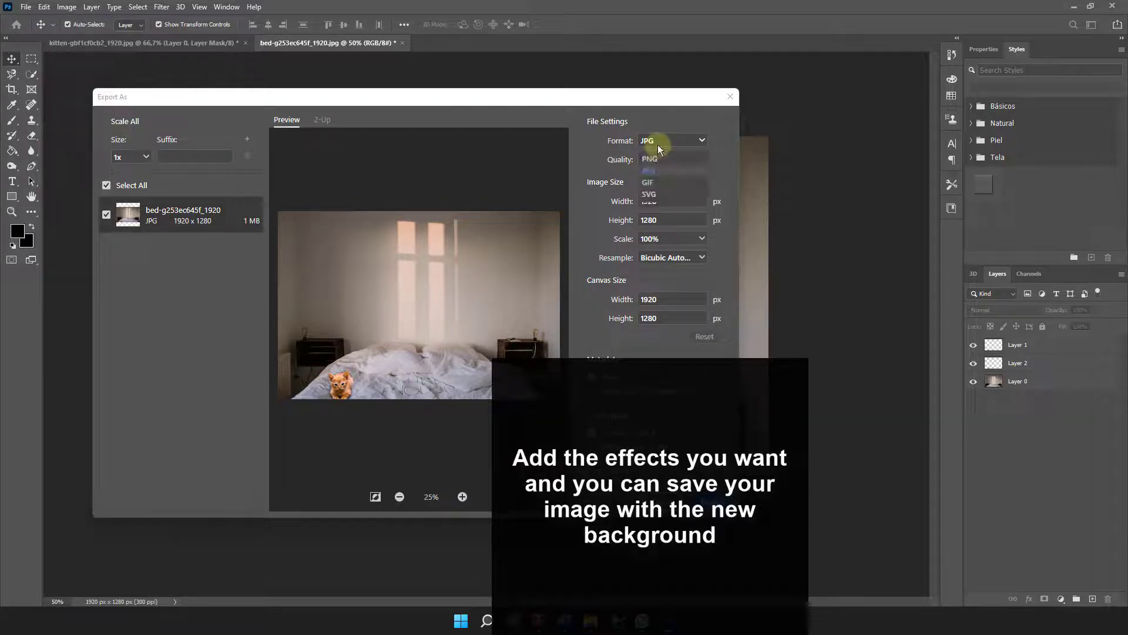
pyautogui.click(657, 145)
pyautogui.click(729, 98)
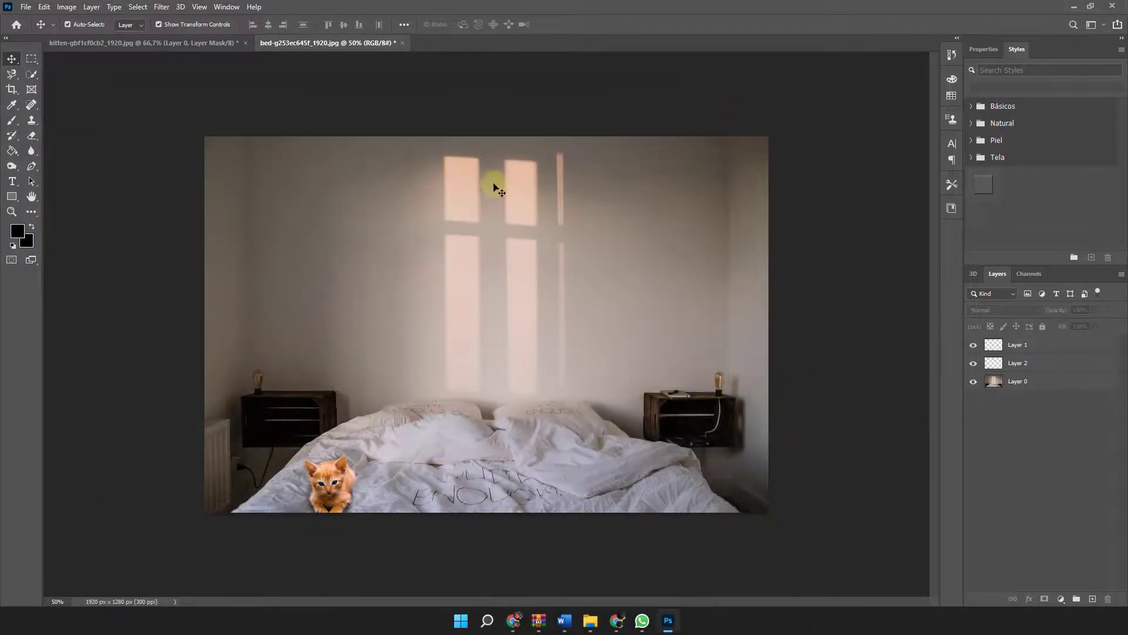